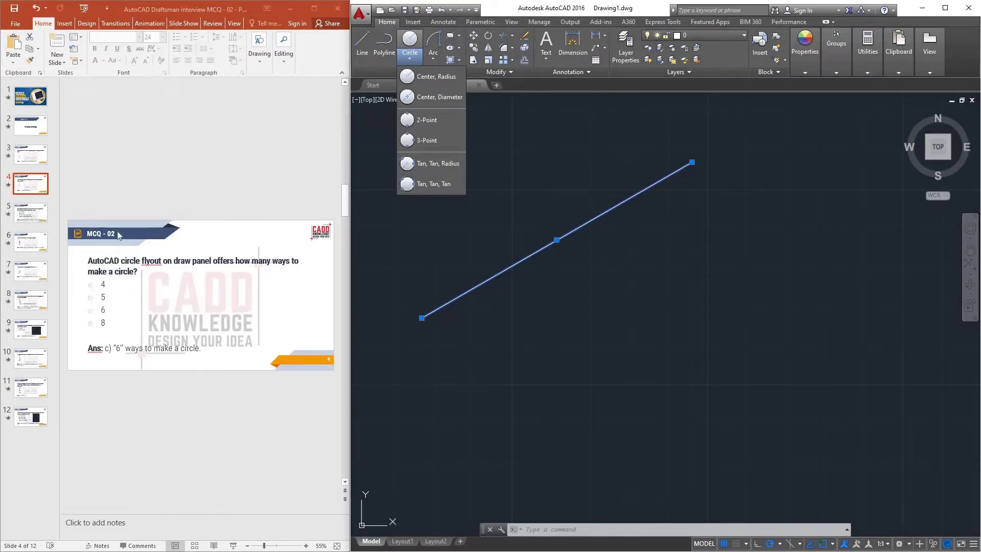
- Show the MCQ - 03 slide about tangent circles full screen in PowerPoint, and end the slide show
left_click(26, 215)
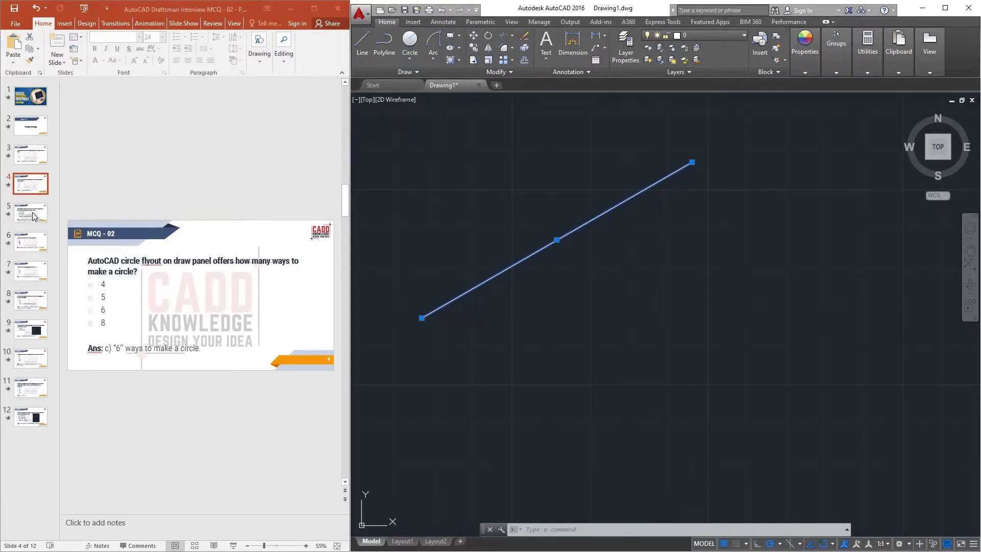
left_click(236, 546)
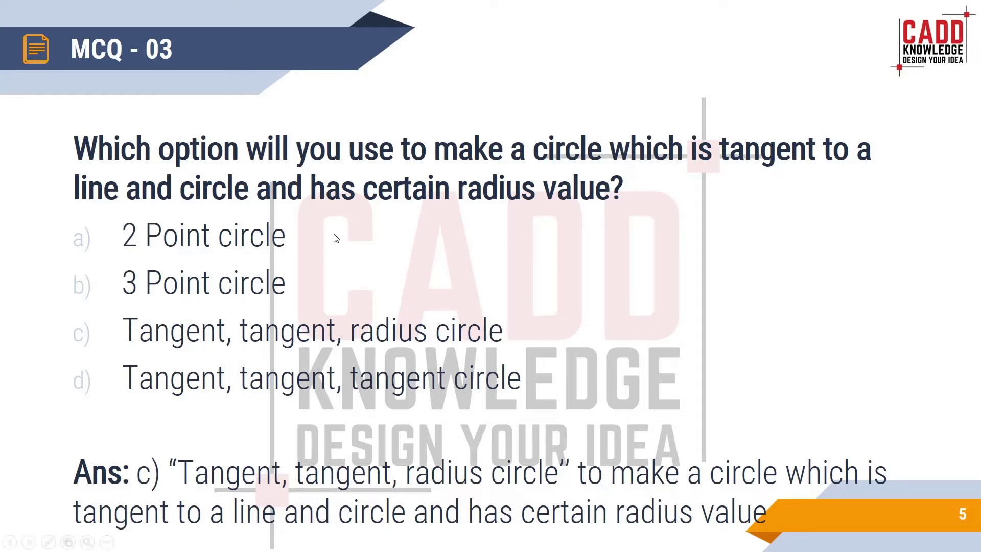
right_click(418, 226)
left_click(444, 367)
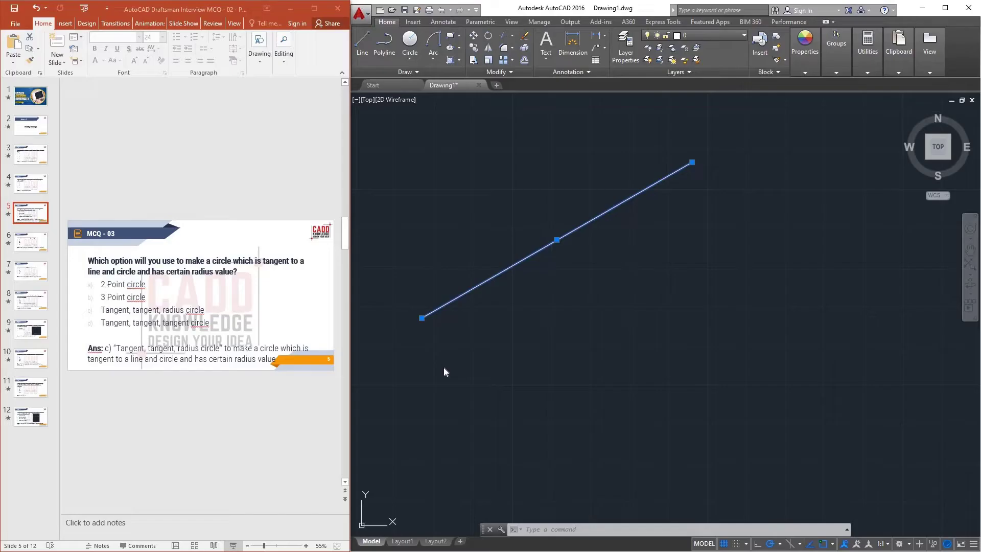
- In AutoCAD, erase the existing diagonal line and zoom to the drawing extents
left_click(615, 298)
left_click(557, 277)
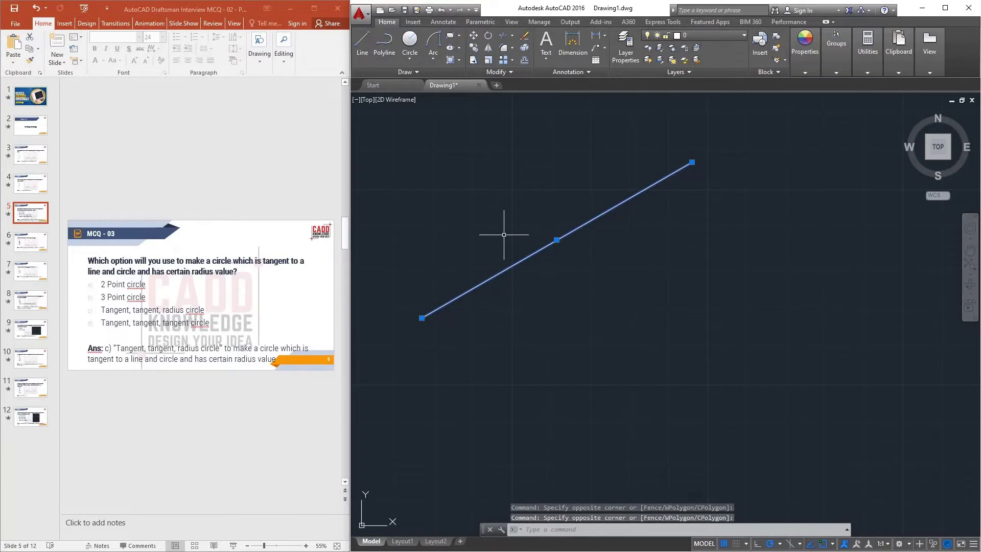
key("Delete")
middle_click(503, 234)
middle_click(503, 234)
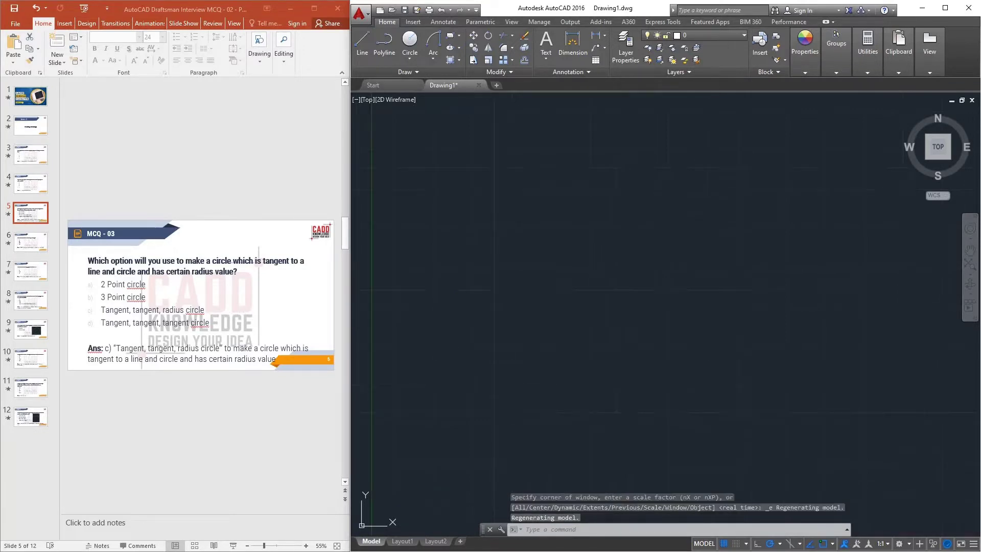
- Draw a single short diagonal line rising to the right in the empty drawing
left_click(362, 41)
left_click(478, 305)
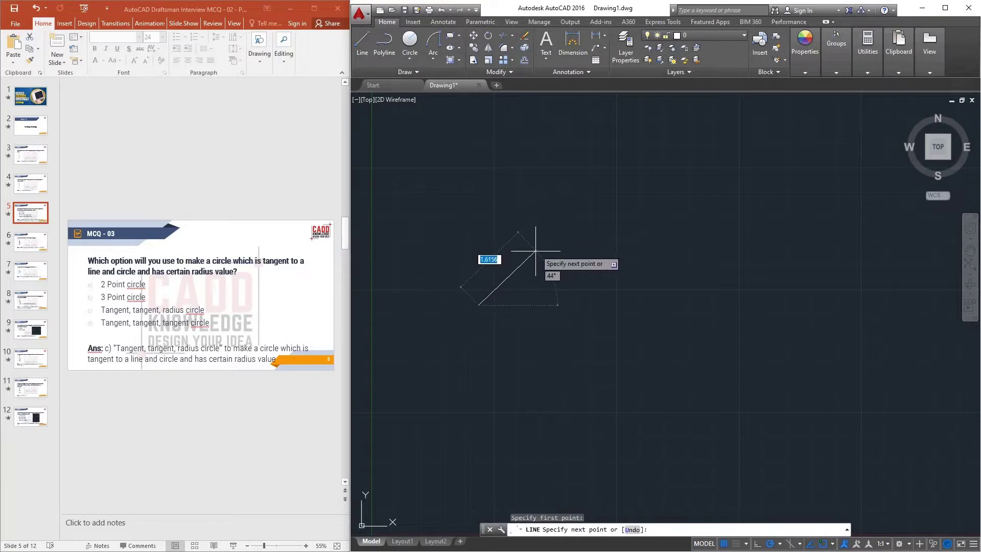
left_click(516, 270)
right_click(535, 259)
left_click(545, 264)
- Draw a center-radius circle with a radius of about 0.54 to the right of the diagonal line
scroll(543, 267, "up", 5)
left_click(416, 43)
left_click(780, 255)
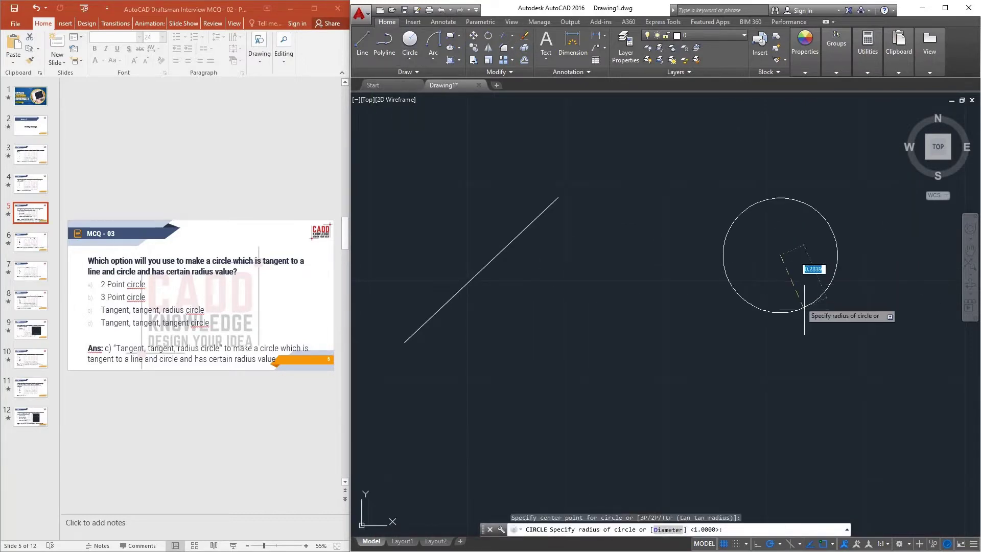
left_click(823, 352)
- Draw a Tan, Tan, Radius circle of radius 0.5 tangent to the diagonal line and the existing circle
left_click(410, 59)
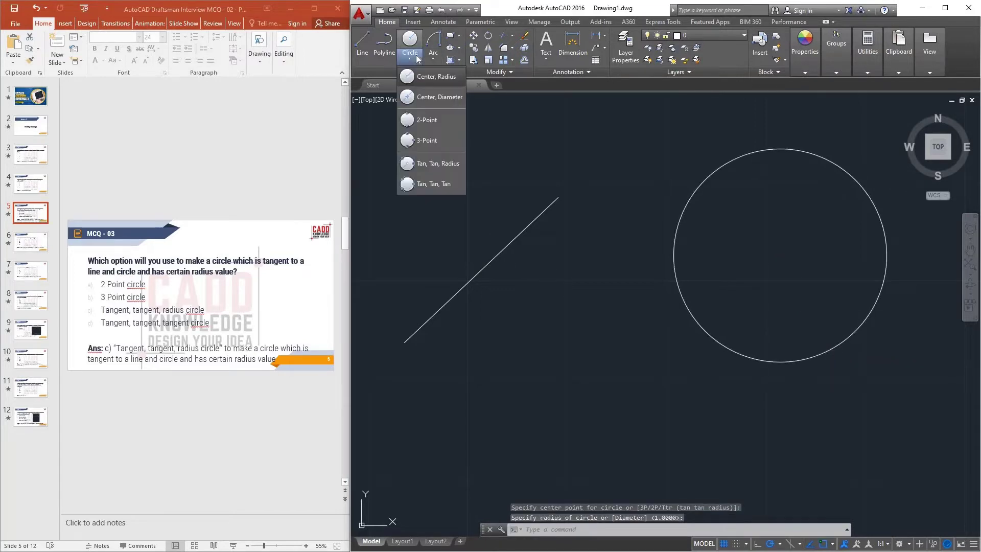
left_click(612, 320)
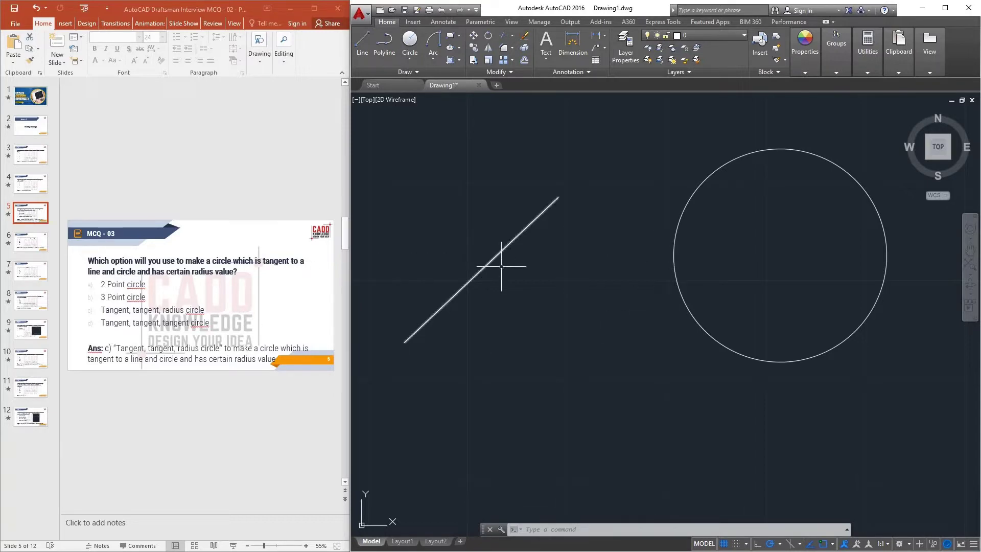
left_click(415, 62)
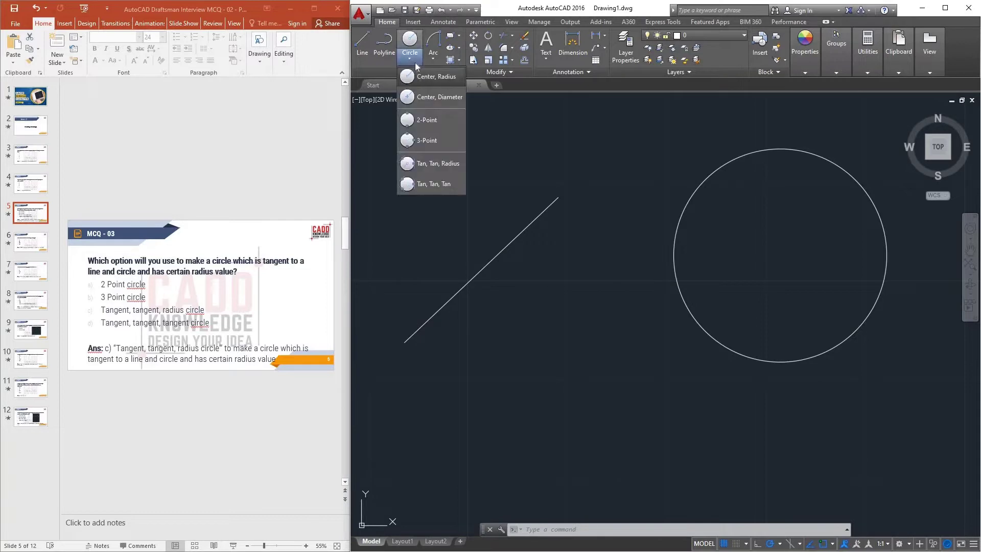
left_click(428, 165)
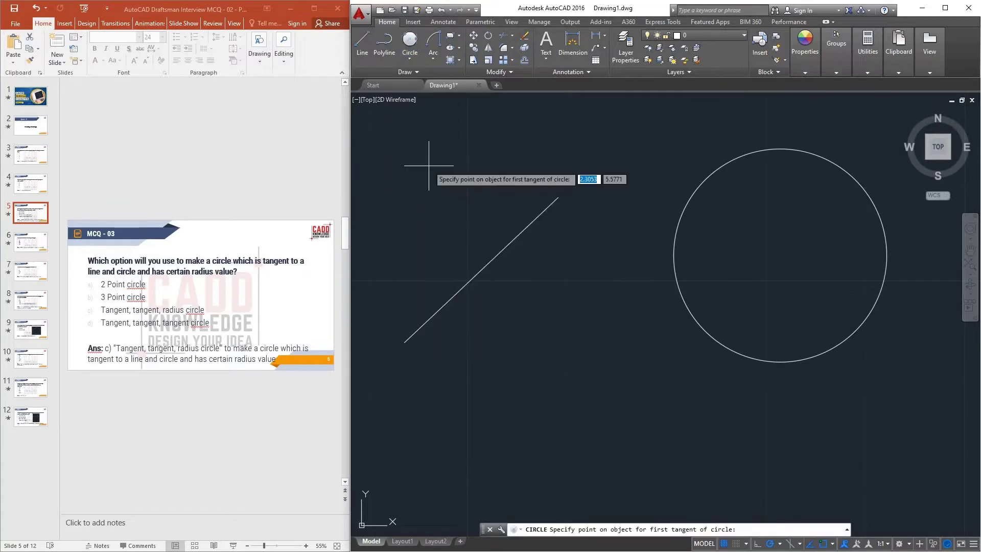
left_click(400, 62)
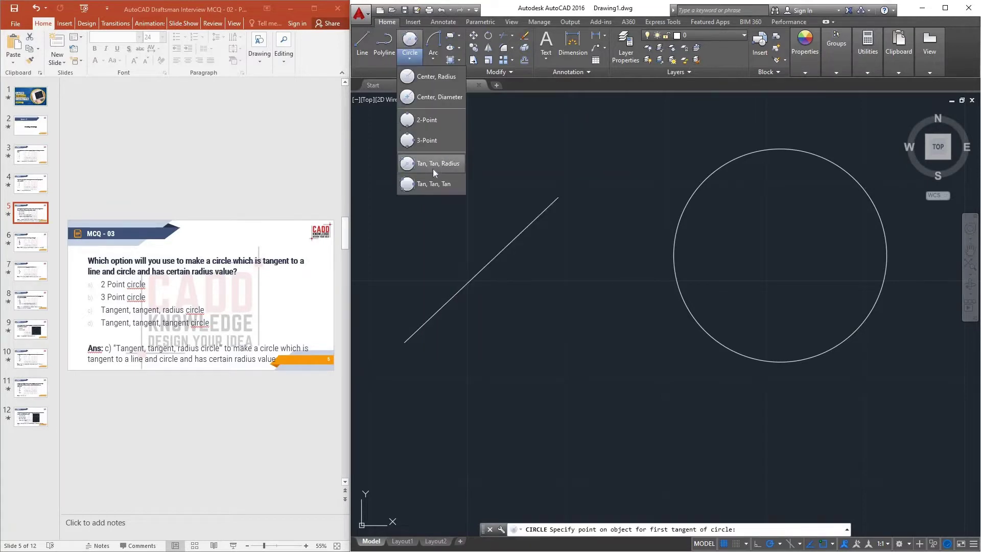
left_click(433, 168)
left_click(501, 255)
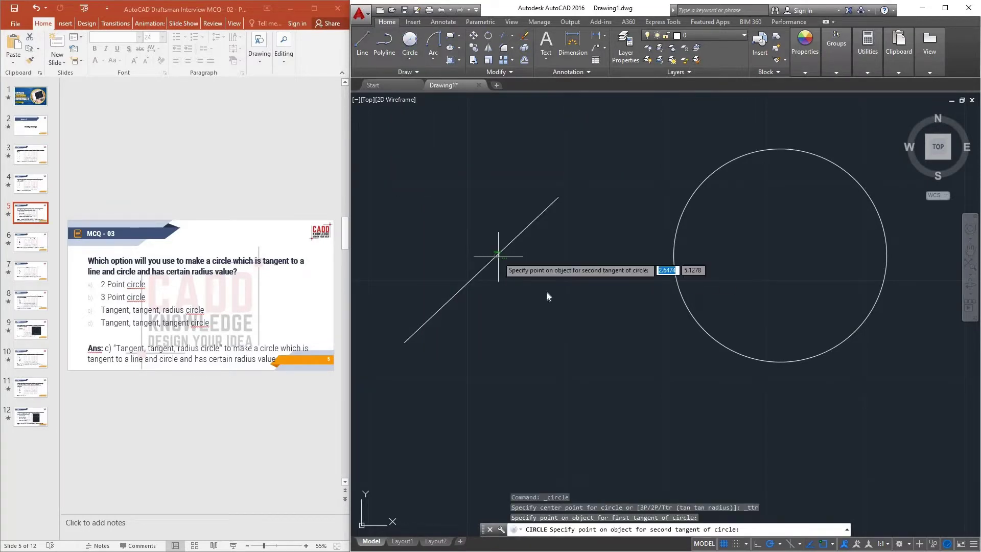
left_click(676, 285)
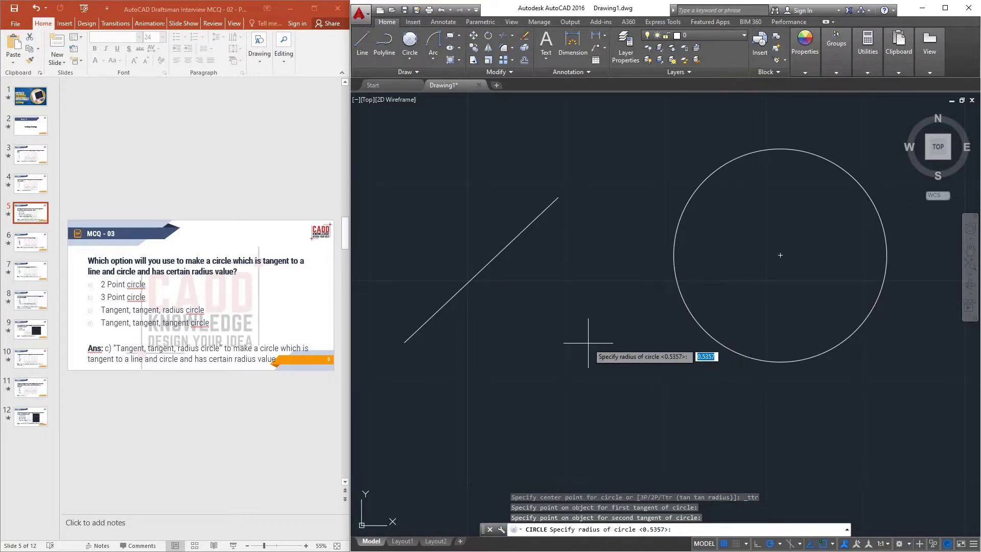
type(".5")
key("Return")
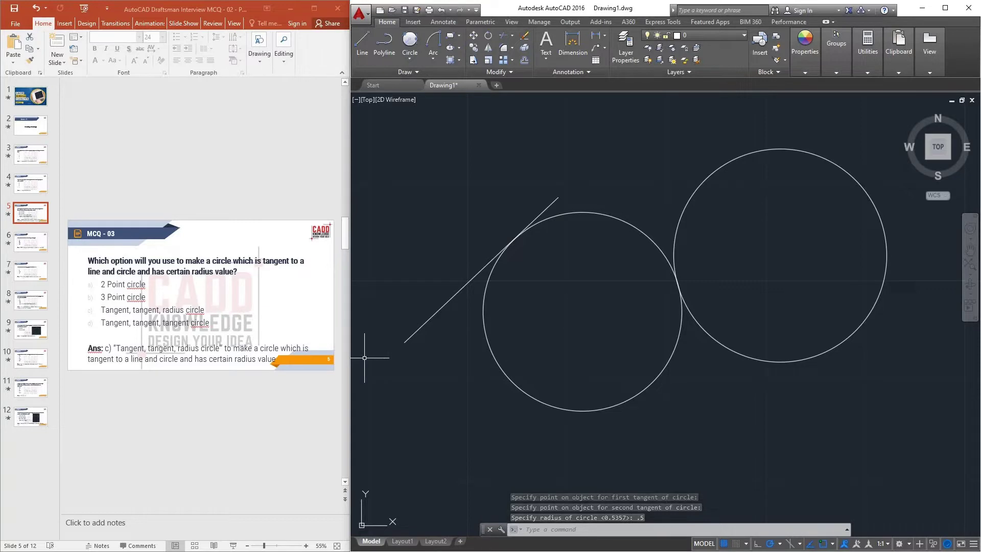
left_click(594, 316)
left_click(572, 307)
middle_click_drag(565, 311, 573, 313)
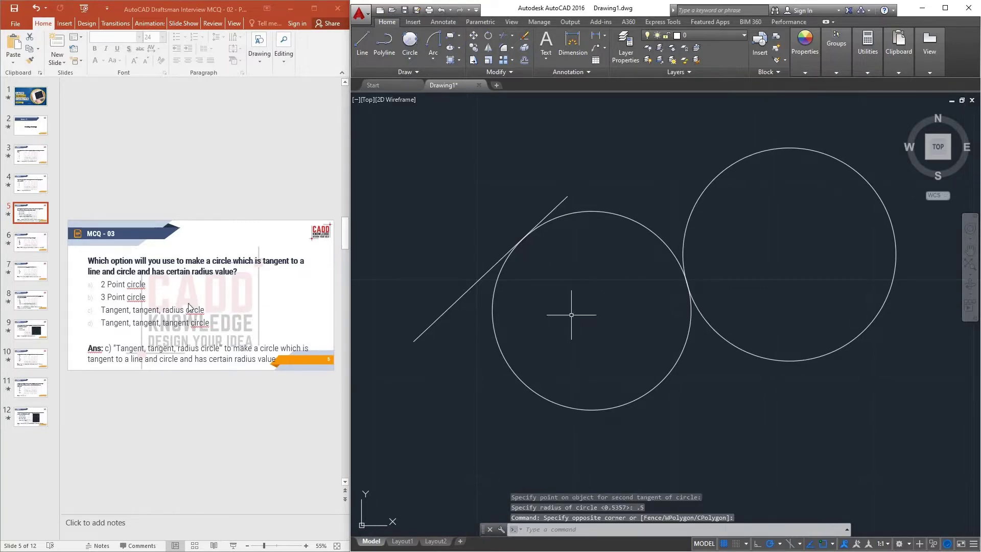
- Show the MCQ - 04 slide about the rectangle command full screen in PowerPoint, and end the slide show
left_click(26, 246)
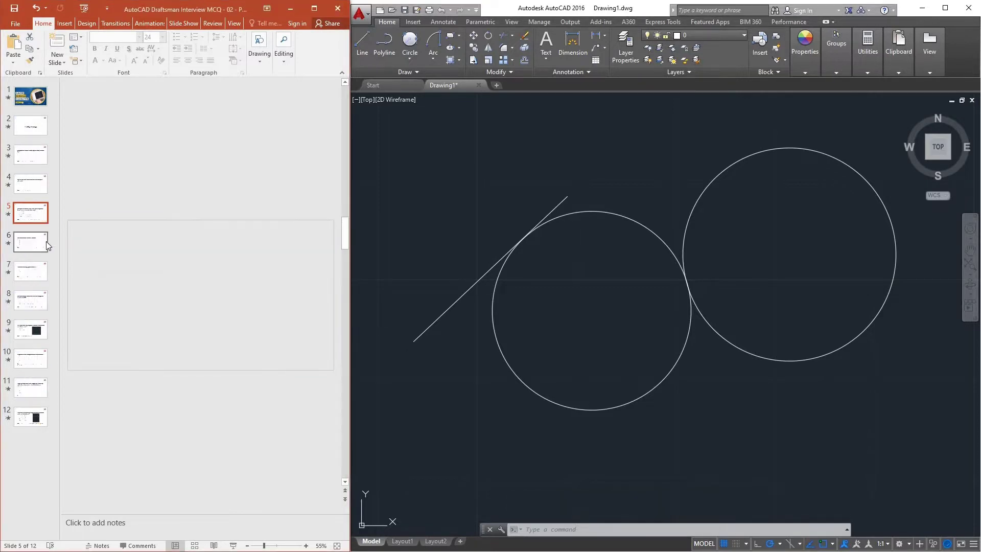
left_click(233, 545)
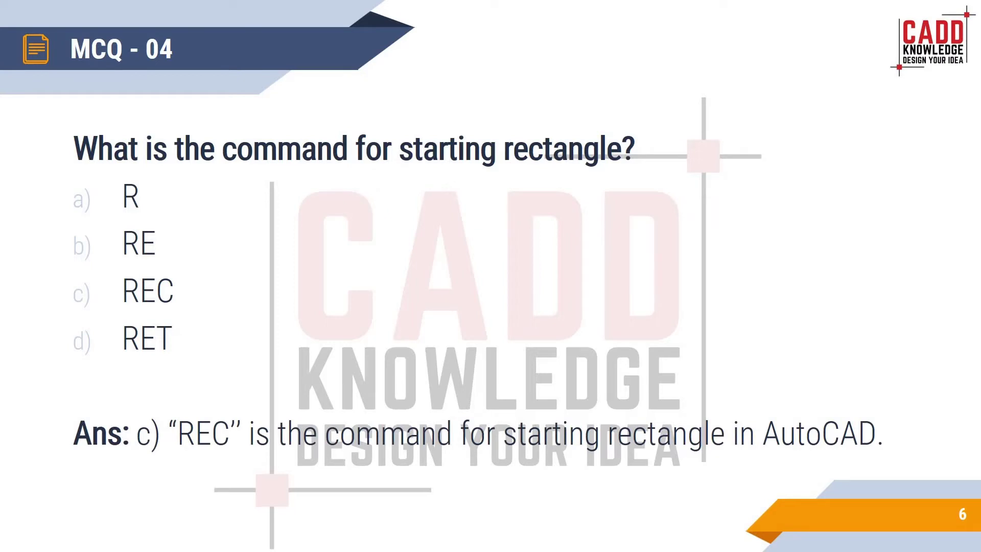
right_click(343, 229)
left_click(376, 372)
- In AutoCAD, erase the diagonal line together with both circles and zoom to the drawing extents
left_click(821, 415)
left_click(432, 216)
right_click(451, 209)
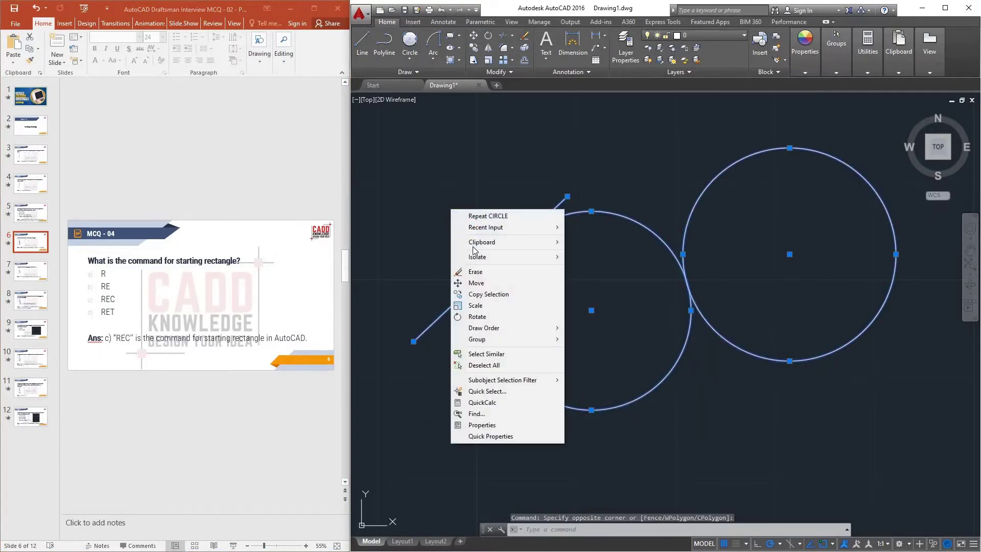
left_click(475, 271)
middle_click(504, 256)
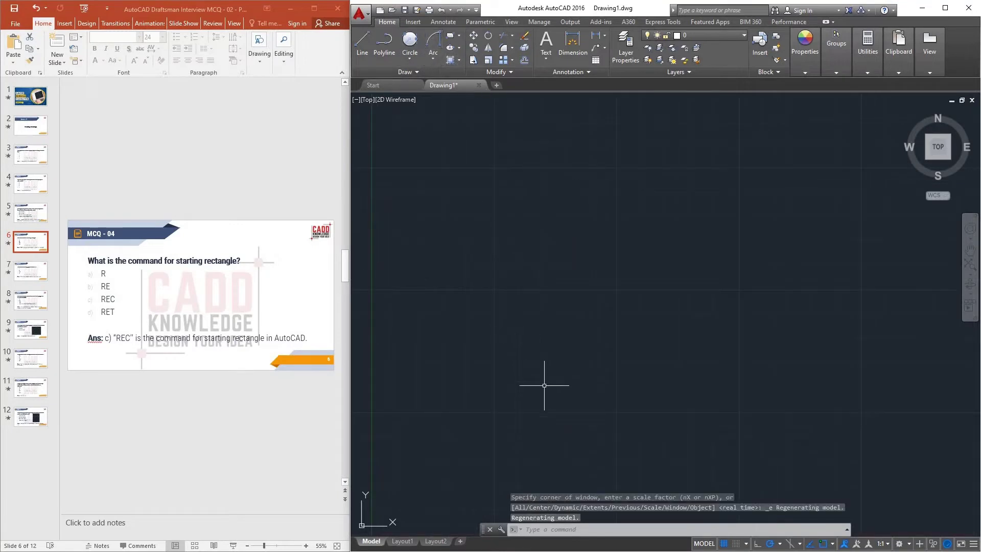
- Draw a wide rectangle in the middle of the drawing with the REC (RECTANG) command
type("REC")
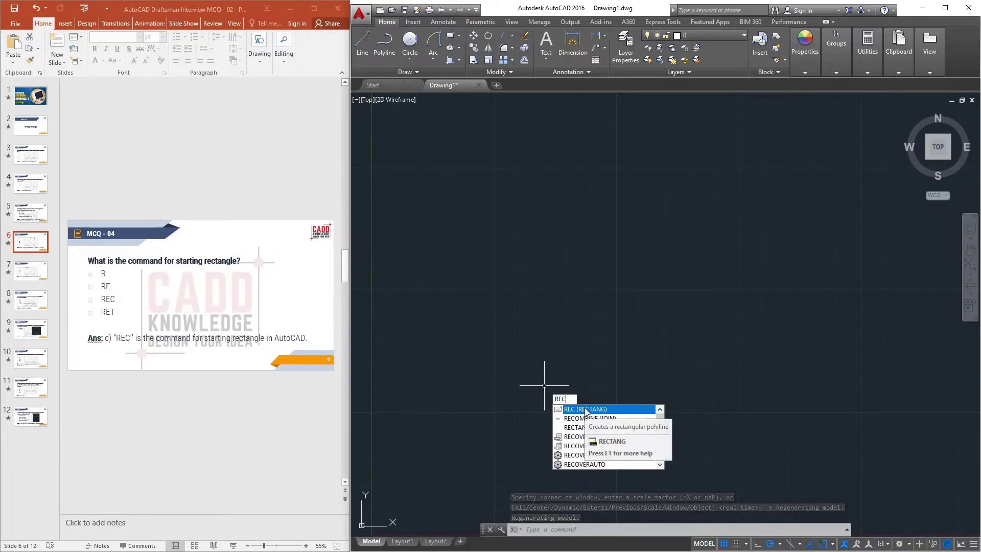
left_click(586, 409)
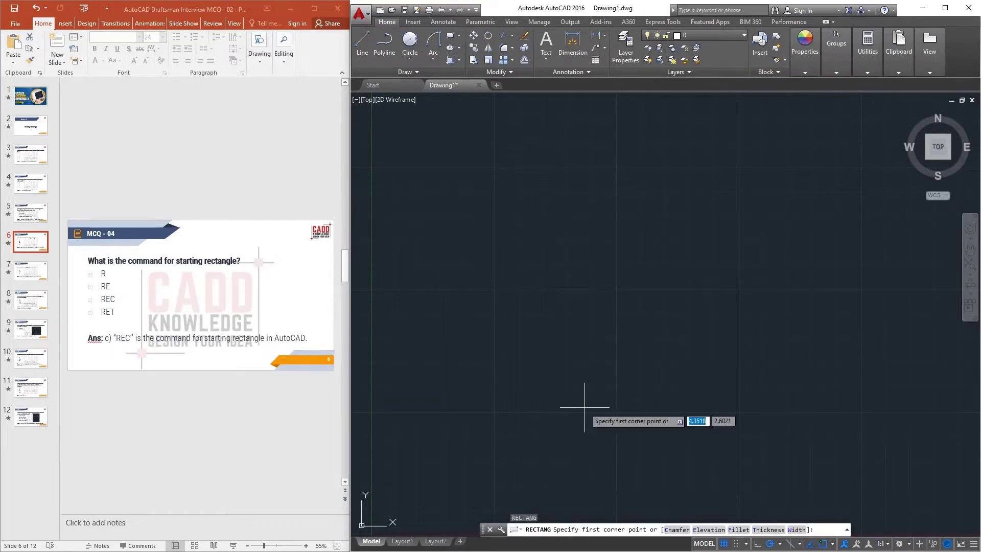
left_click(492, 207)
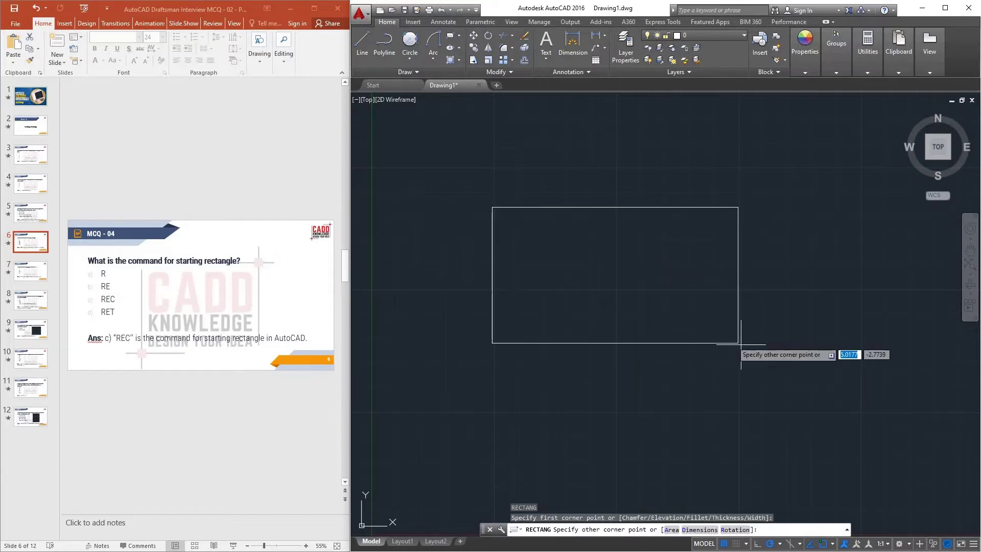
left_click(773, 353)
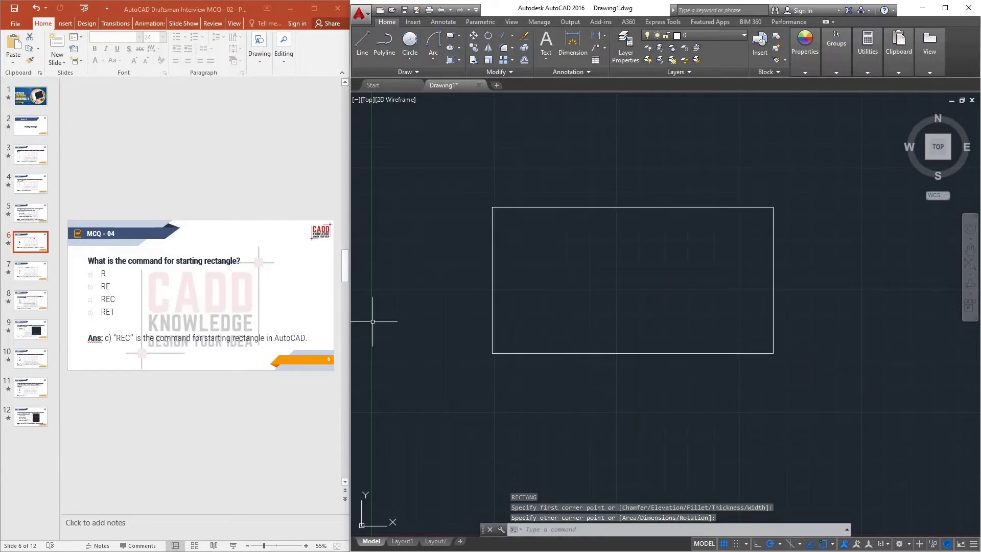
- Erase the rectangle from the drawing
left_click(684, 380)
left_click(452, 251)
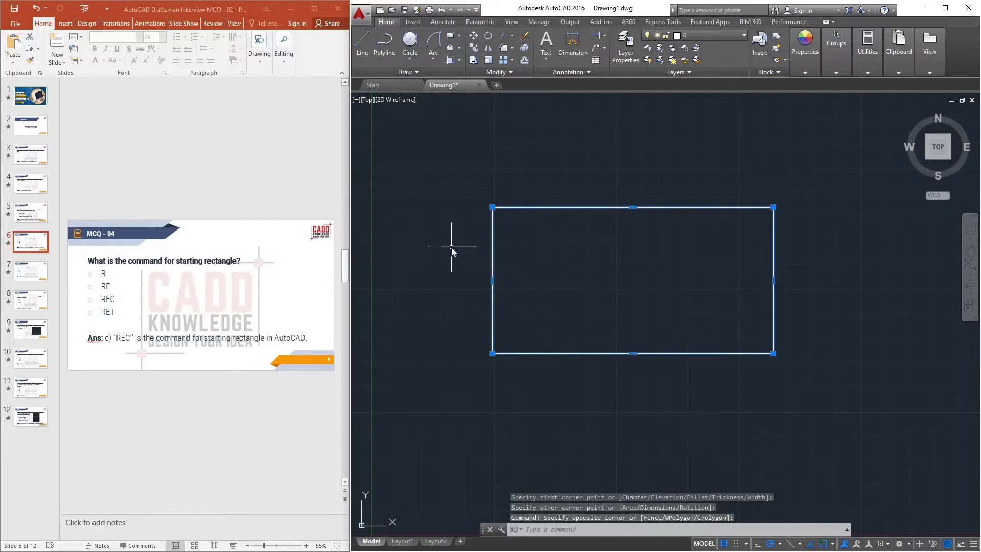
right_click(452, 251)
left_click(476, 325)
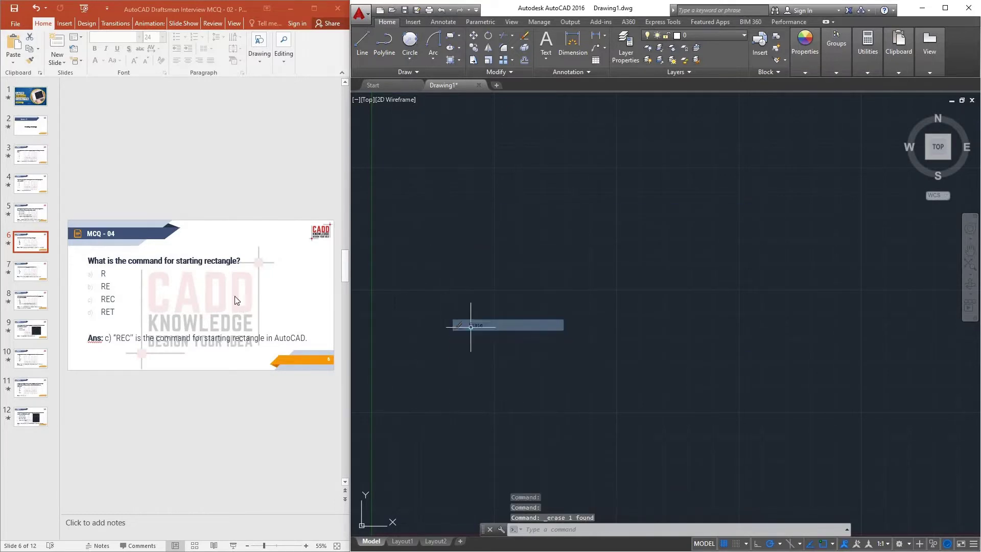
- Show the MCQ - 05 slide about the polyline shortcut full screen in PowerPoint, and end the slide show
left_click(30, 271)
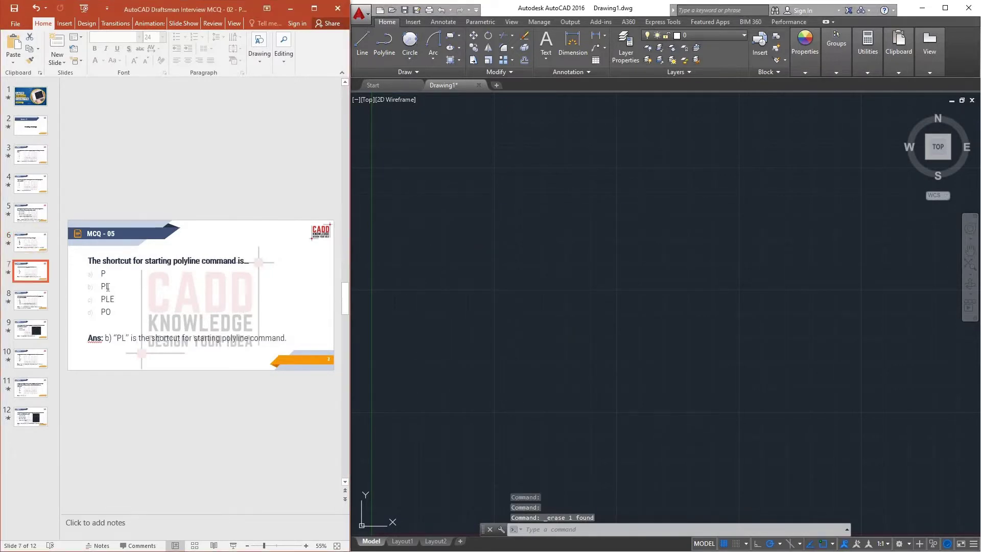
left_click(233, 546)
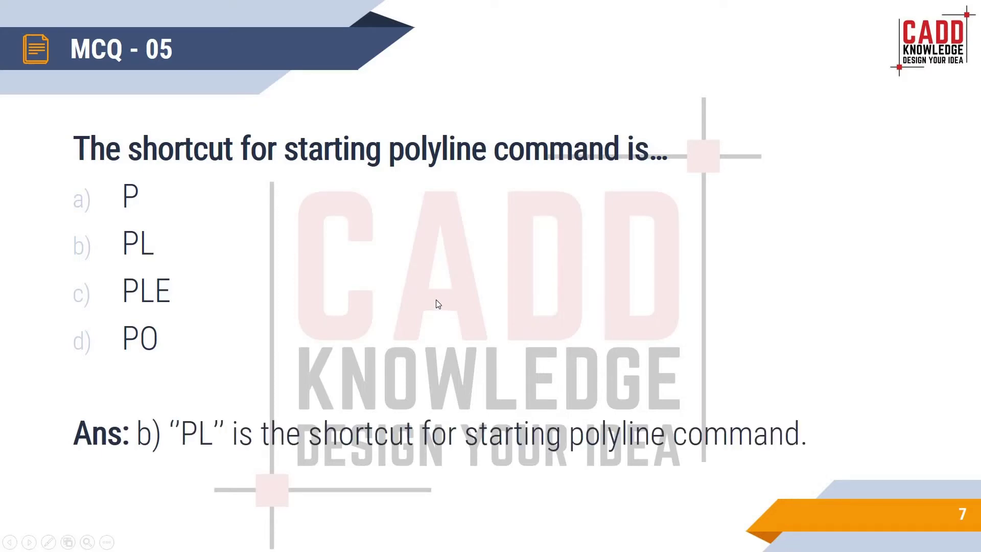
right_click(431, 260)
left_click(449, 400)
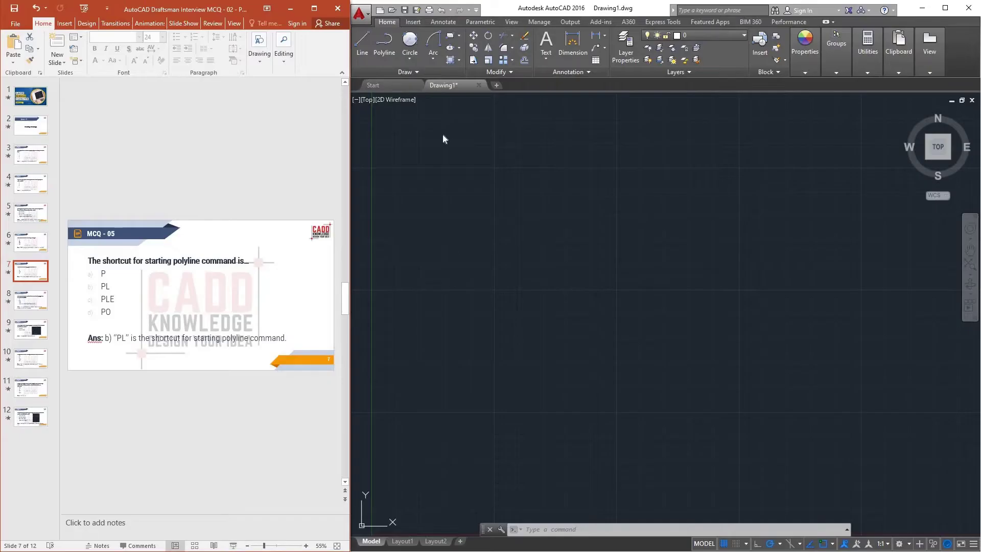
- In AutoCAD, draw an open zigzag polyline of six straight segments with the PL (PLINE) command
left_click(455, 245)
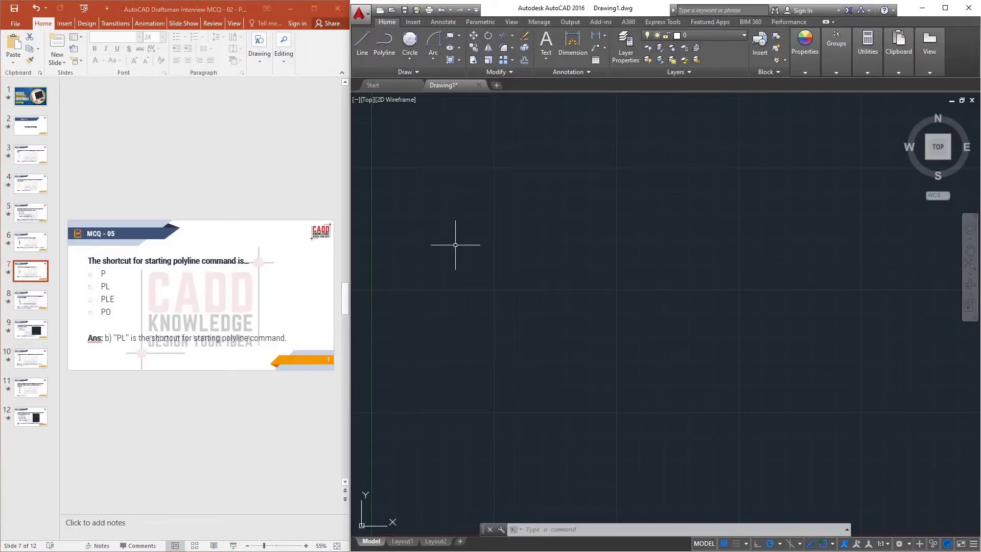
type("PL")
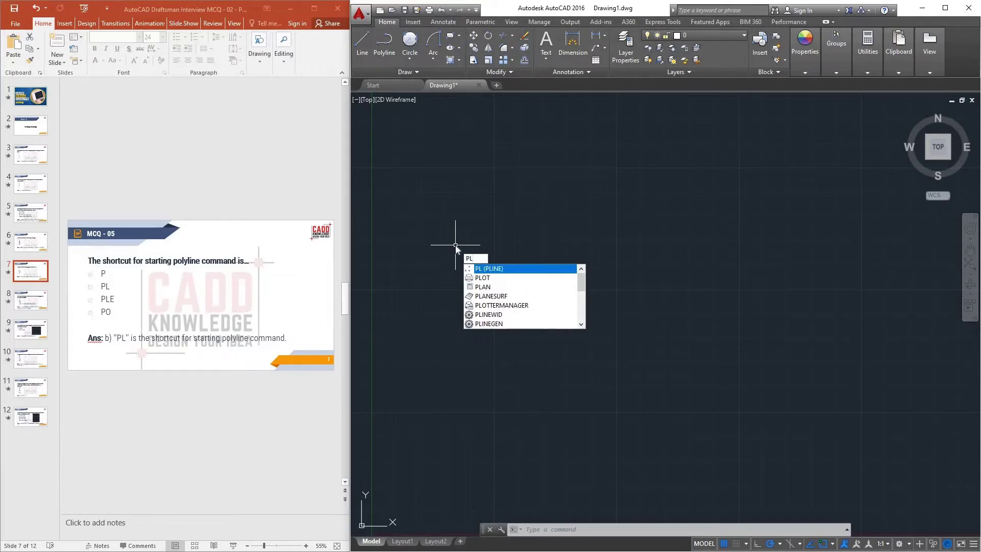
key("Return")
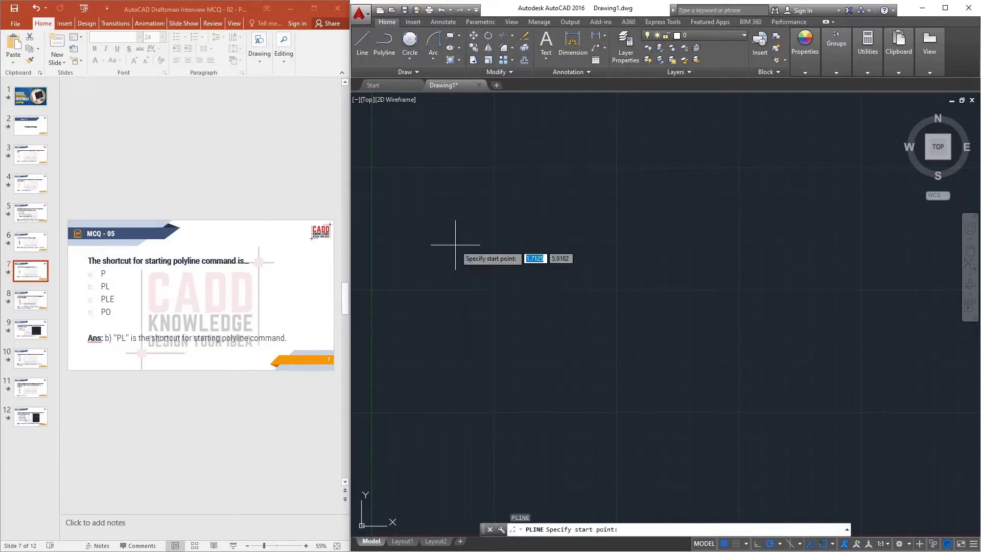
left_click(453, 324)
left_click(503, 244)
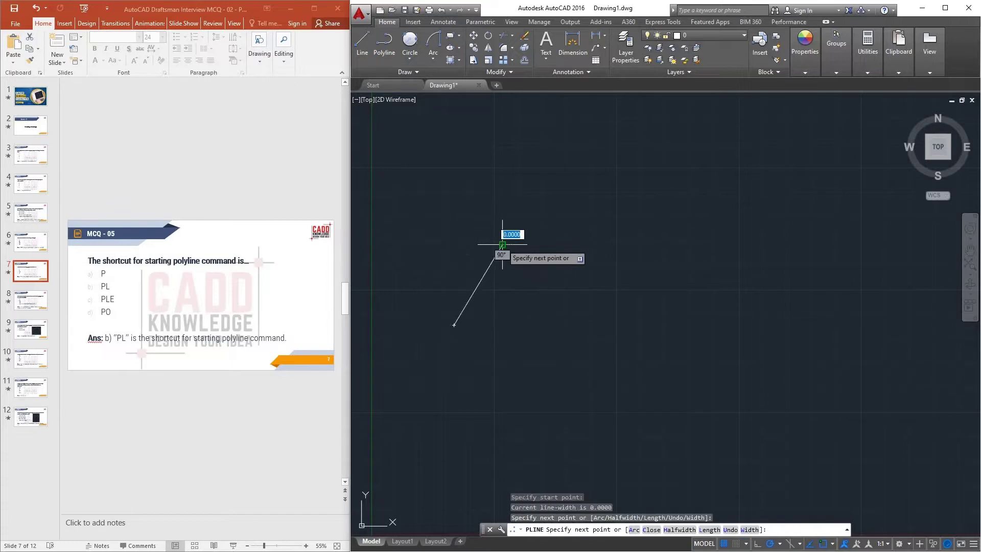
left_click(637, 252)
left_click(649, 169)
left_click(734, 243)
left_click(804, 184)
left_click(855, 291)
right_click(733, 280)
left_click(744, 284)
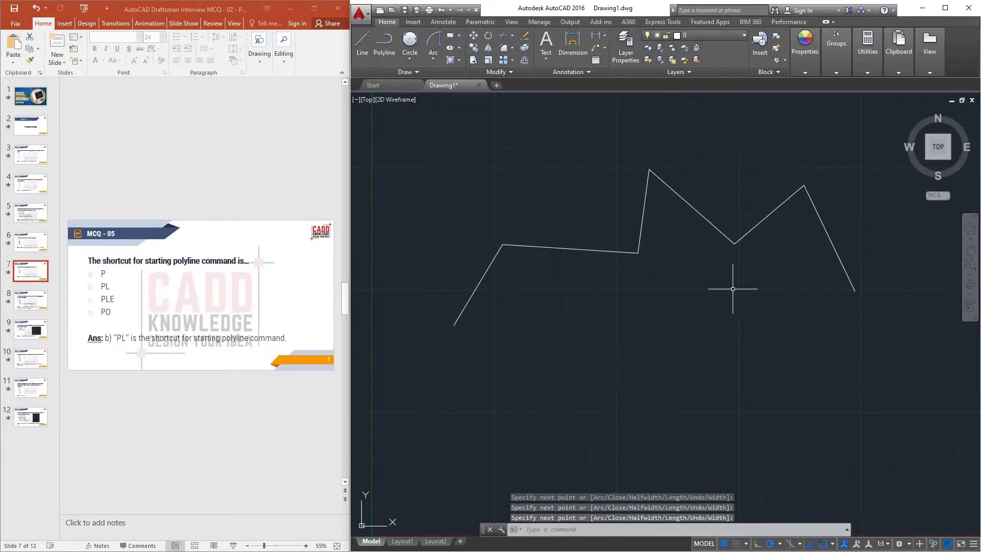
- Erase the zigzag polyline from the drawing and zoom to the drawing extents
left_click(789, 328)
left_click(455, 192)
right_click(455, 193)
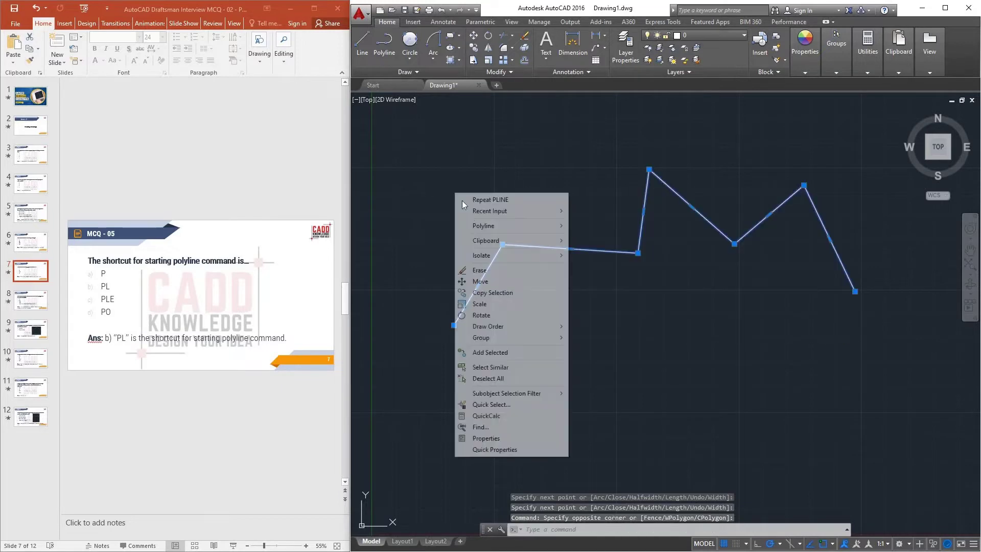
left_click(479, 270)
middle_click(490, 252)
middle_click(491, 251)
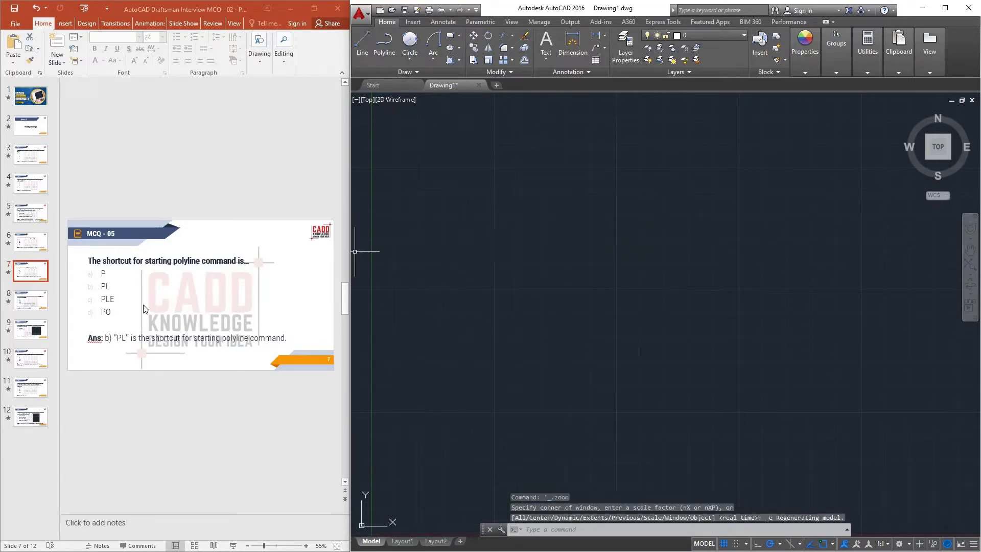
- Switch to PowerPoint, show the MCQ - 06 slide about the maximum polygon sides full screen, and end the slide show
left_click(37, 300)
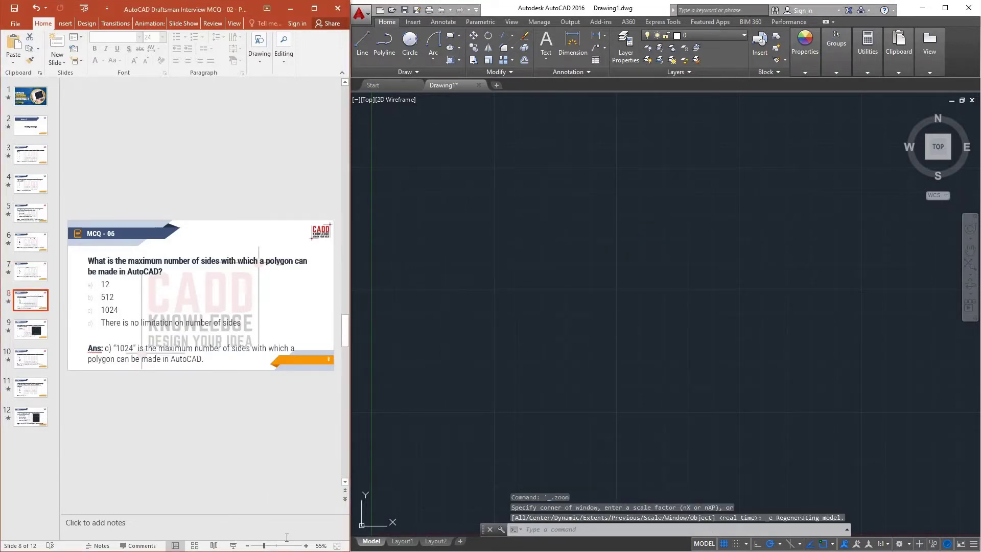
key("shift+F5")
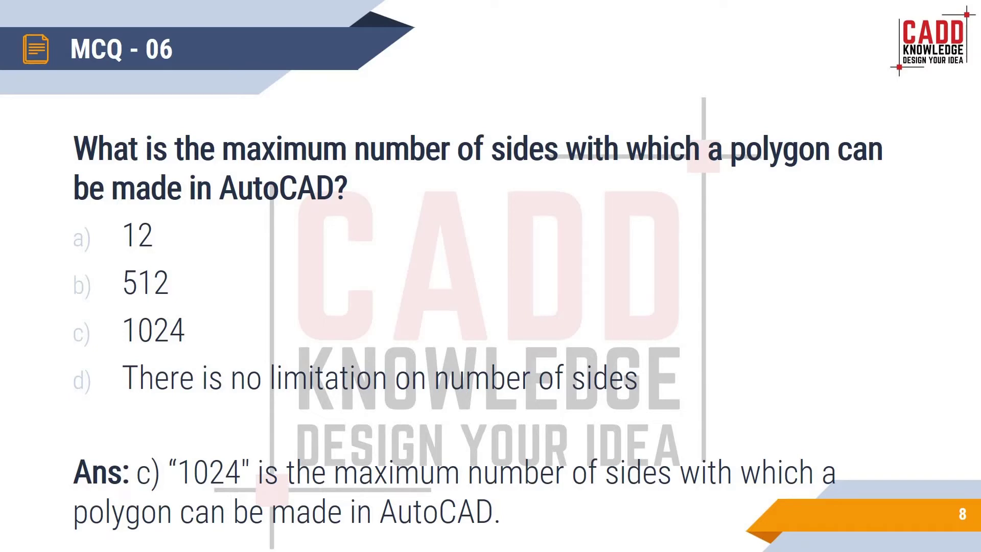
right_click(304, 259)
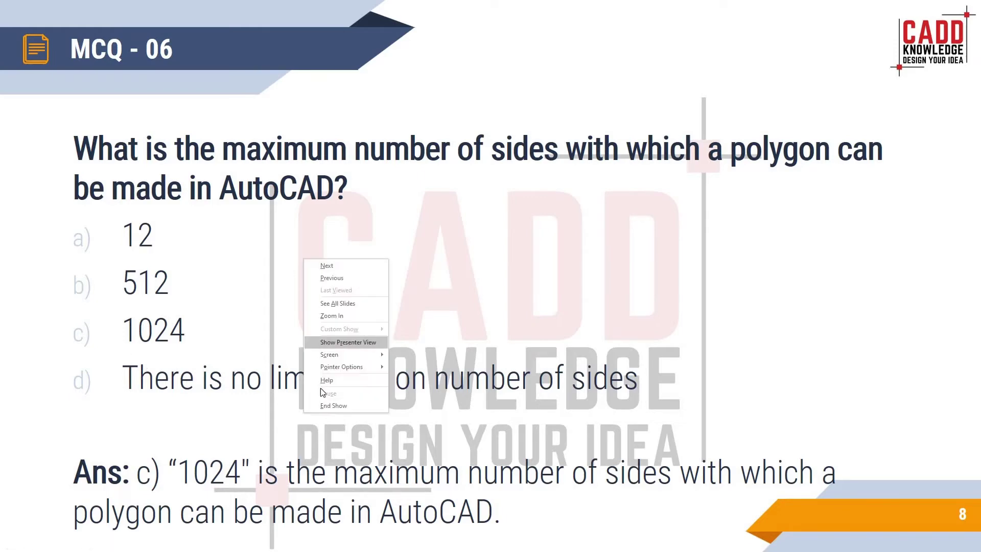
left_click(323, 404)
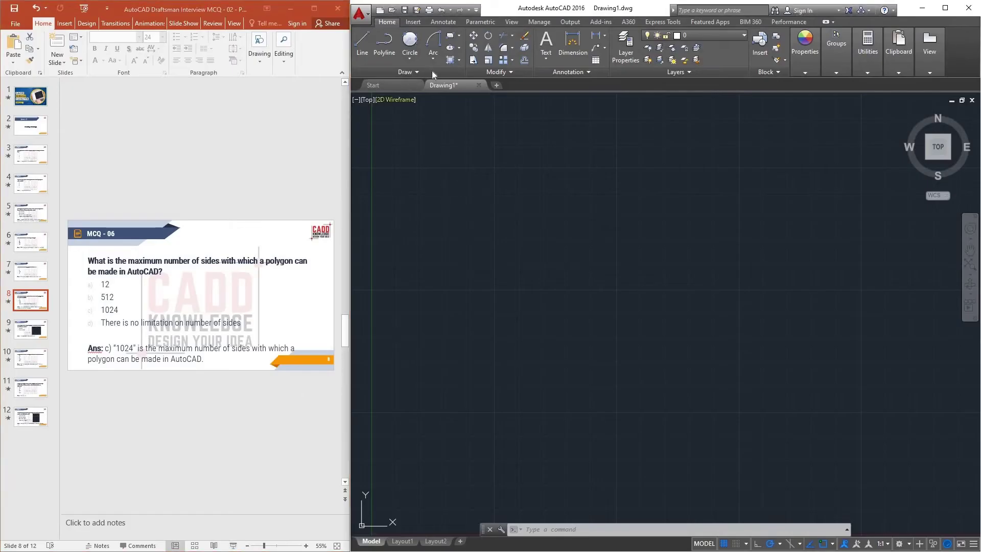
- In AutoCAD, try to start a polygon with 2000 sides
left_click(459, 36)
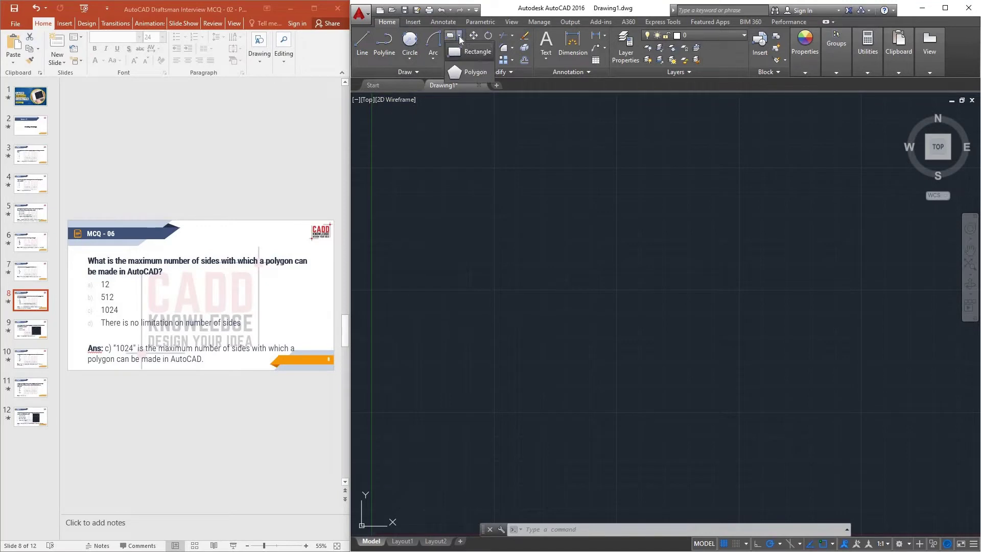
left_click(474, 73)
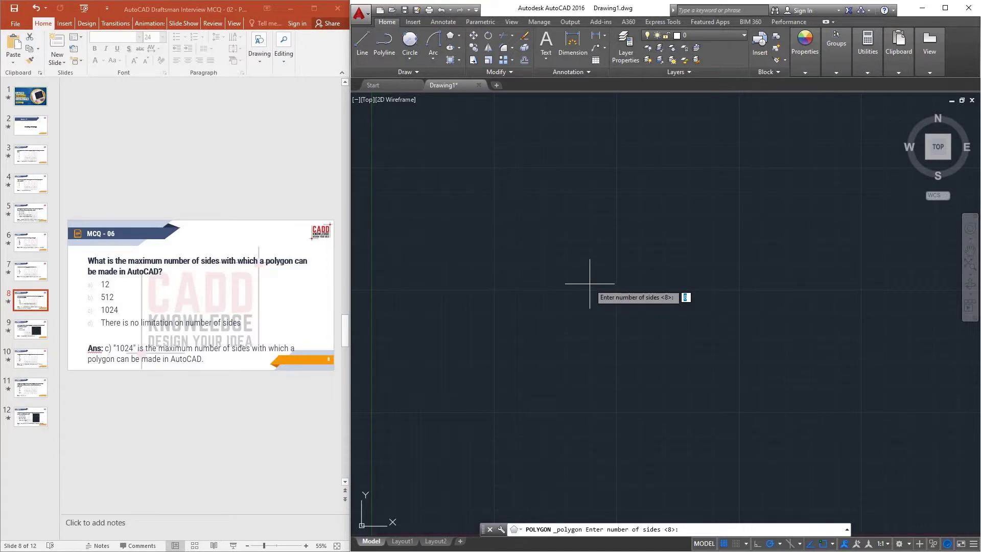
type("2000")
key("Return")
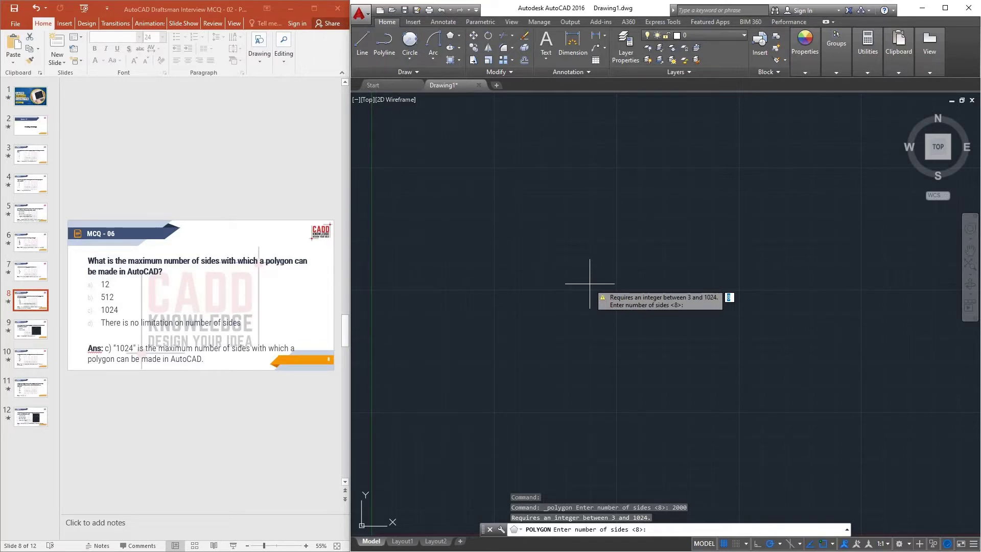
key("Return")
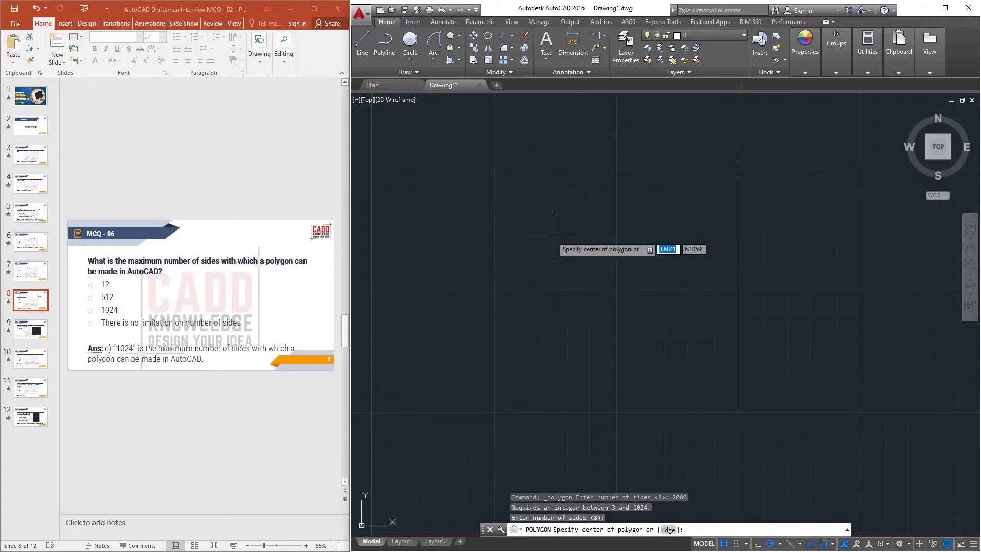
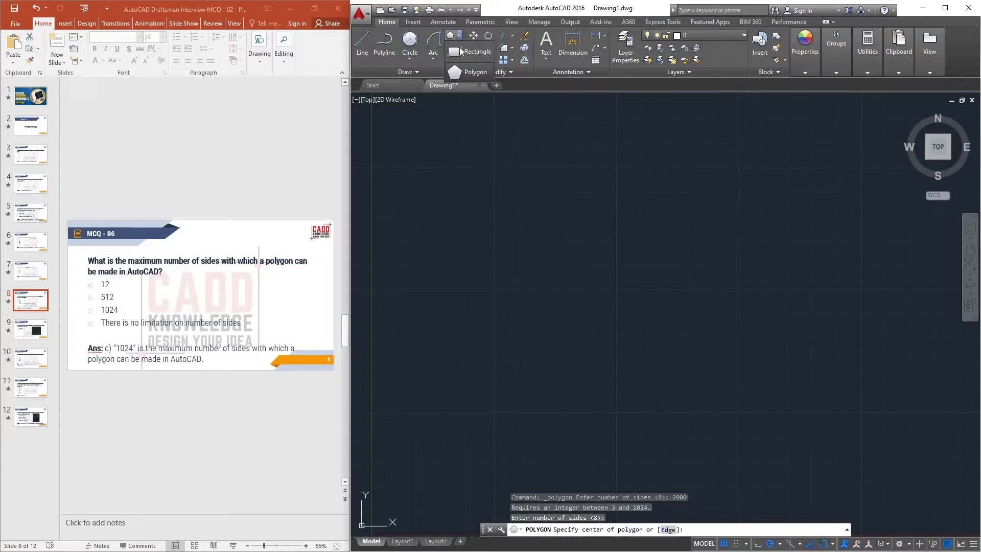
- Draw a 1024-sided polygon in the middle of the drawing, using the Inscribed in circle option
left_click(460, 73)
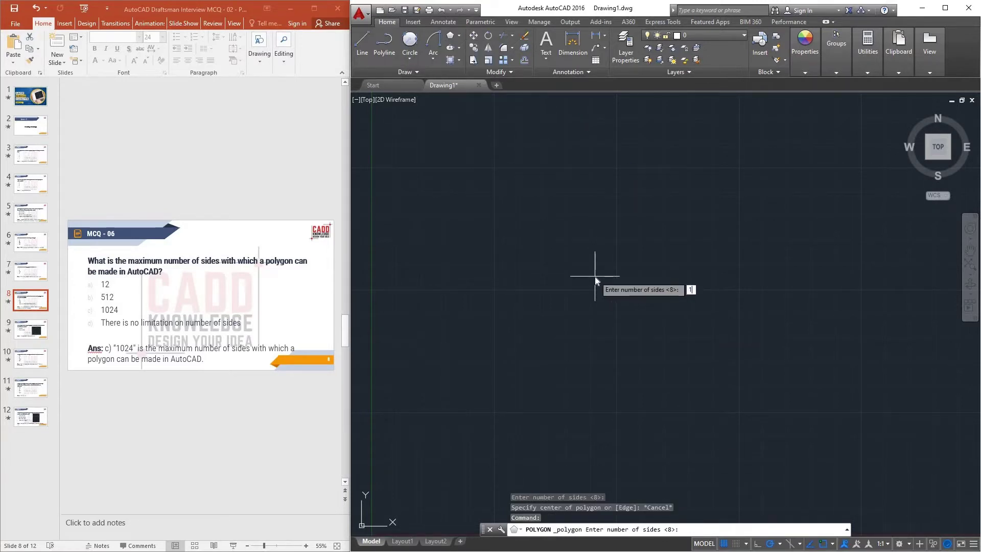
type("1024")
key("Return")
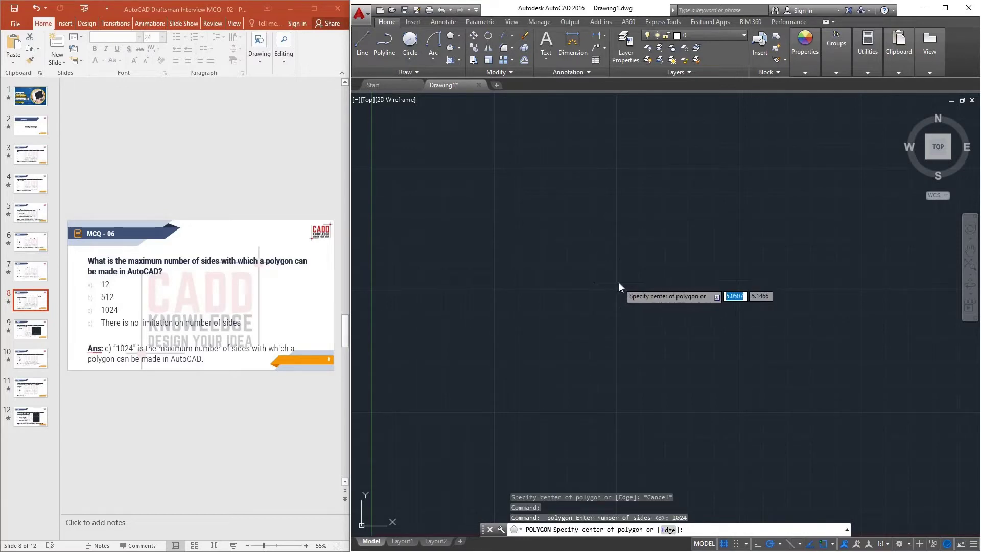
left_click(619, 282)
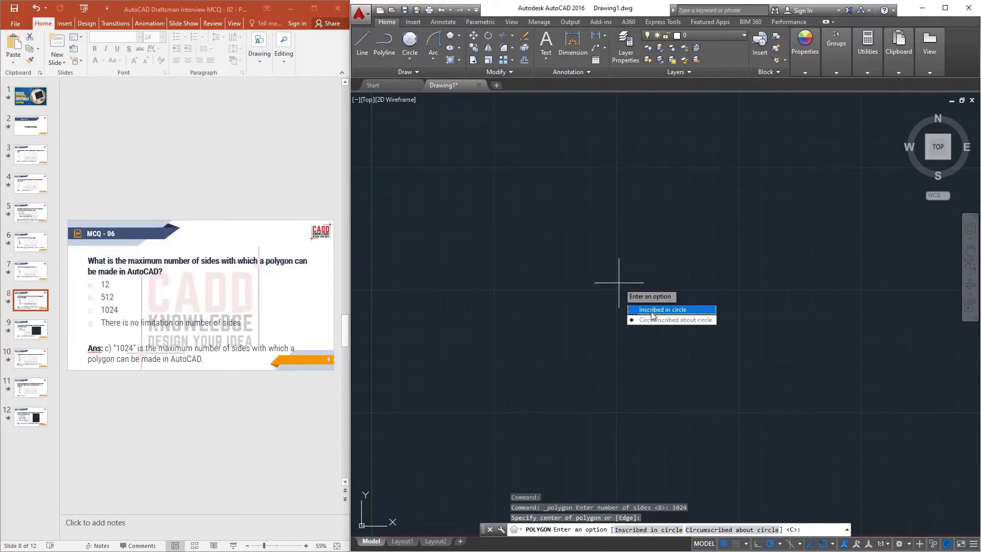
key("Return")
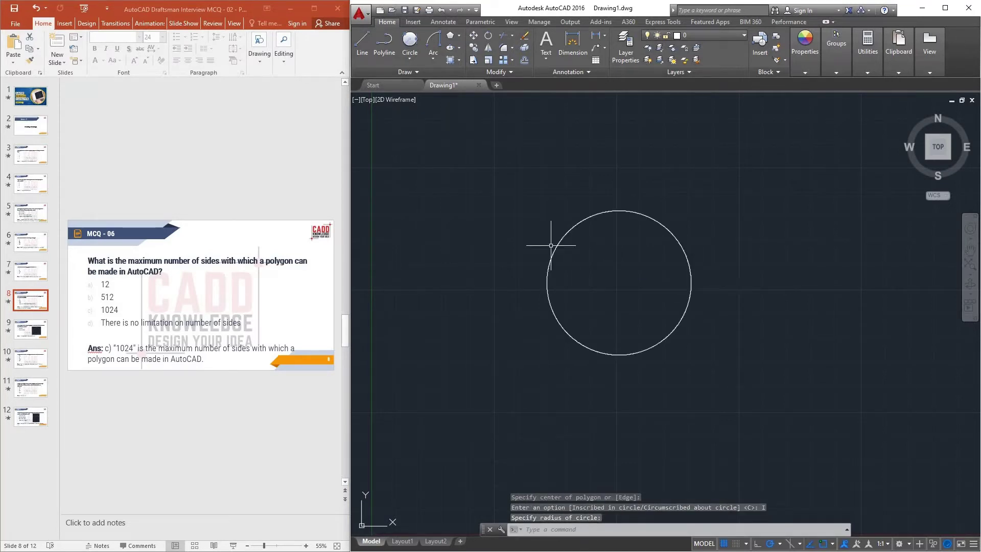
left_click(546, 283)
- Inspect the 1024-sided polygon up close and erase it from the drawing
scroll(516, 306, "up", 2)
scroll(596, 280, "down", 5)
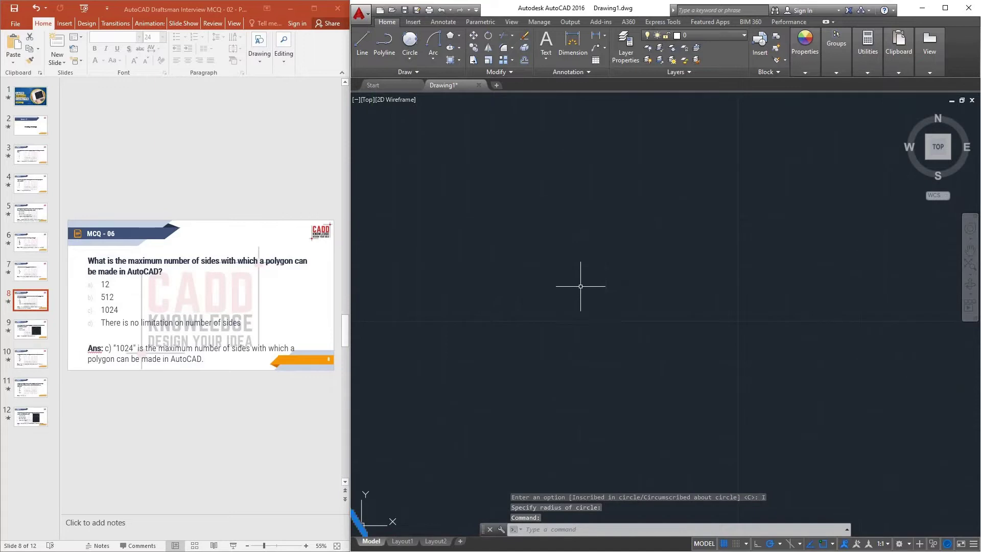
scroll(559, 291, "up", 3)
middle_click_drag(569, 295, 607, 310)
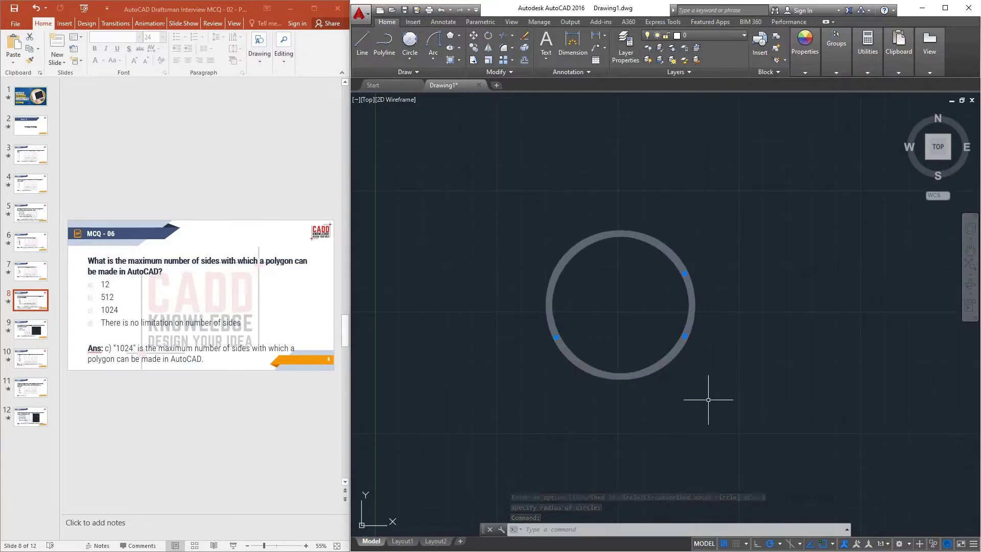
middle_click(708, 399)
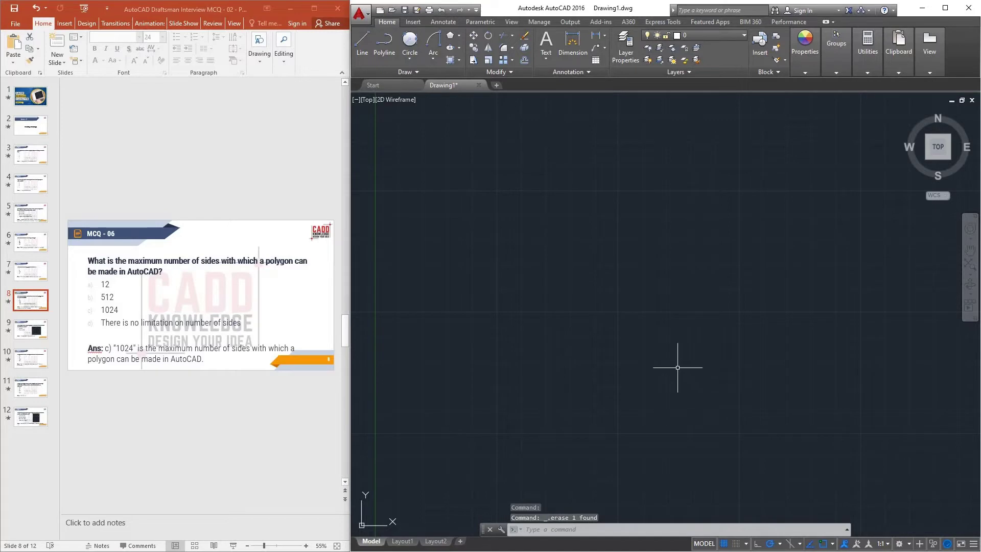
- In PowerPoint, show the MCQ - 07 slide about inscribed or circumscribed polygons full screen, end the show, and return to slide 9
left_click(34, 330)
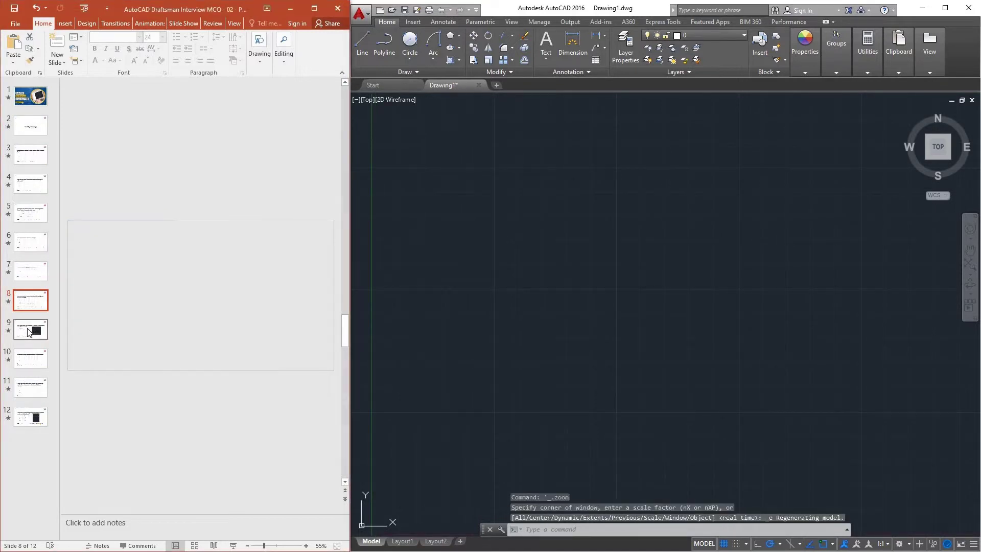
left_click(233, 545)
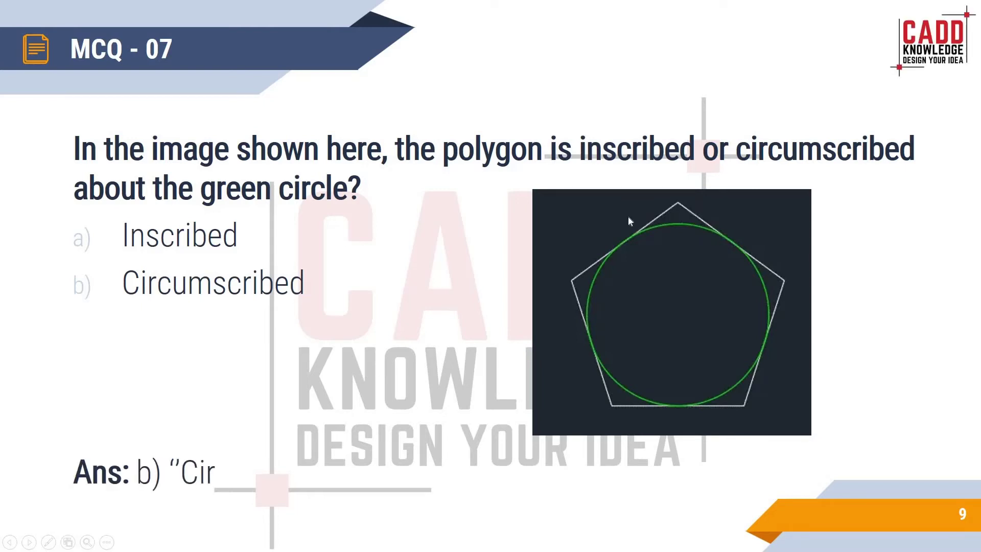
left_click(342, 351)
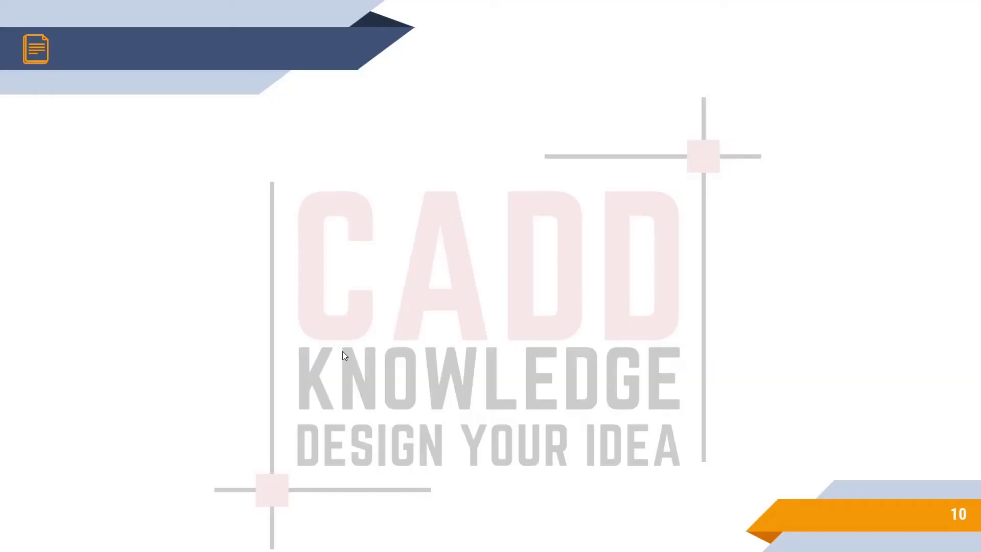
right_click(440, 241)
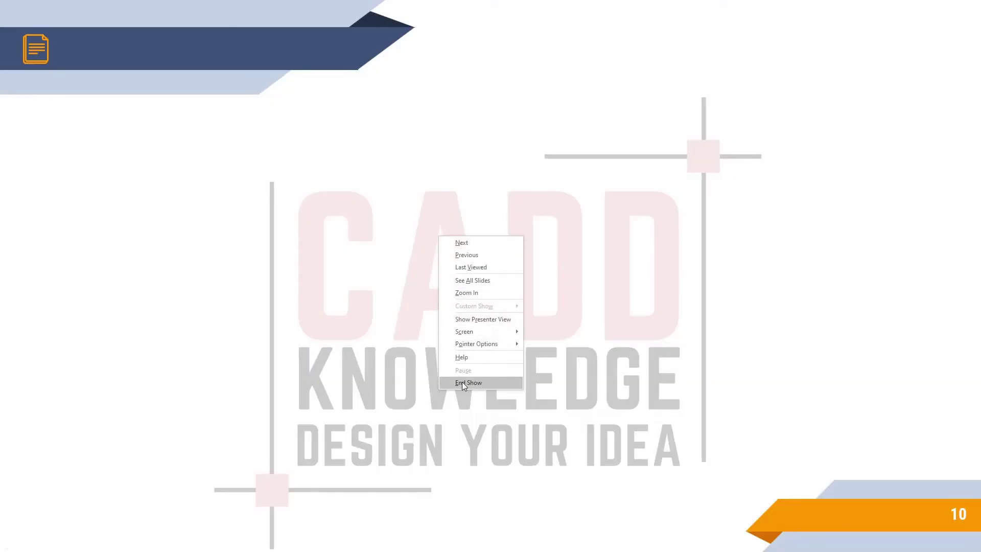
left_click(461, 381)
left_click(36, 335)
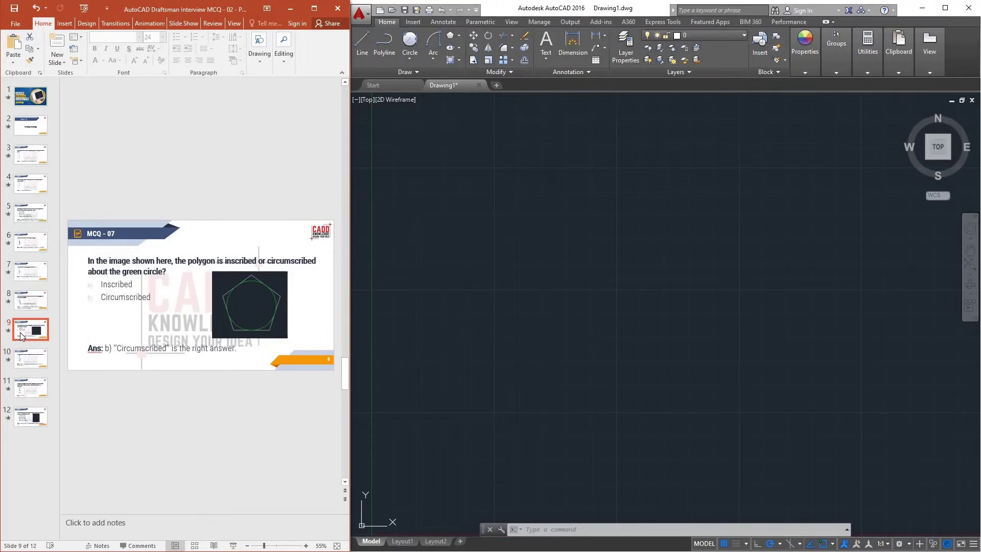
- In AutoCAD, draw a circle of radius 2 in the middle of the drawing with the Center, Radius method
left_click(486, 247)
left_click(583, 311)
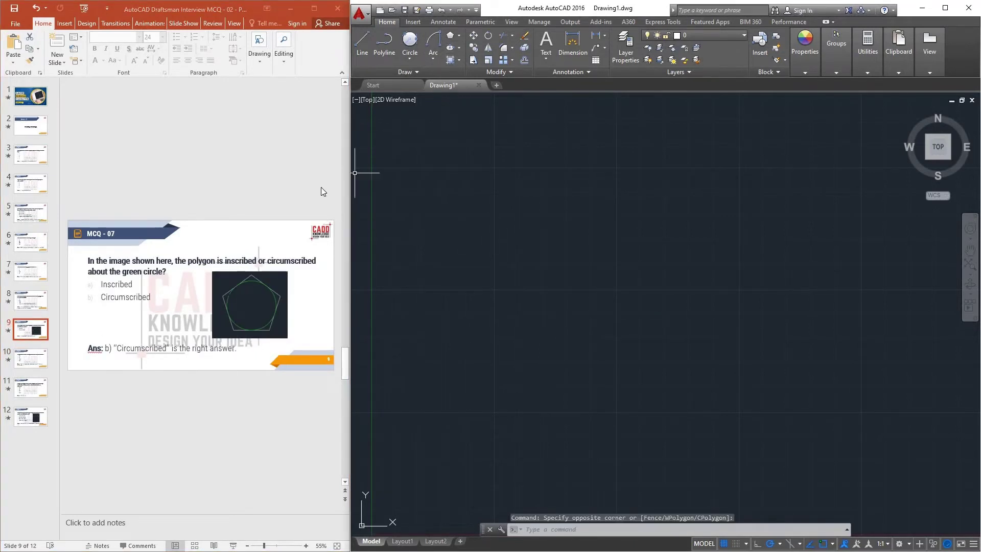
left_click(408, 57)
left_click(415, 76)
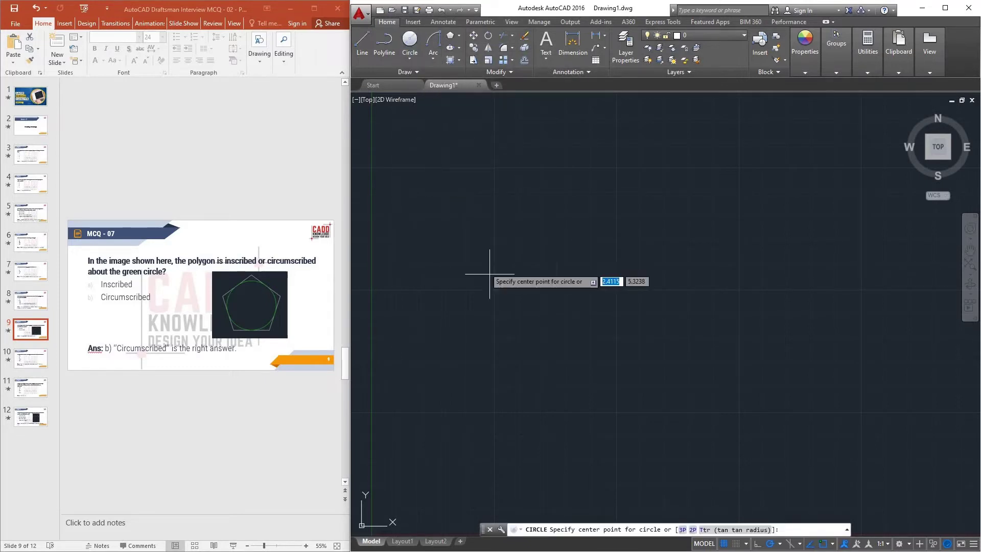
left_click(570, 283)
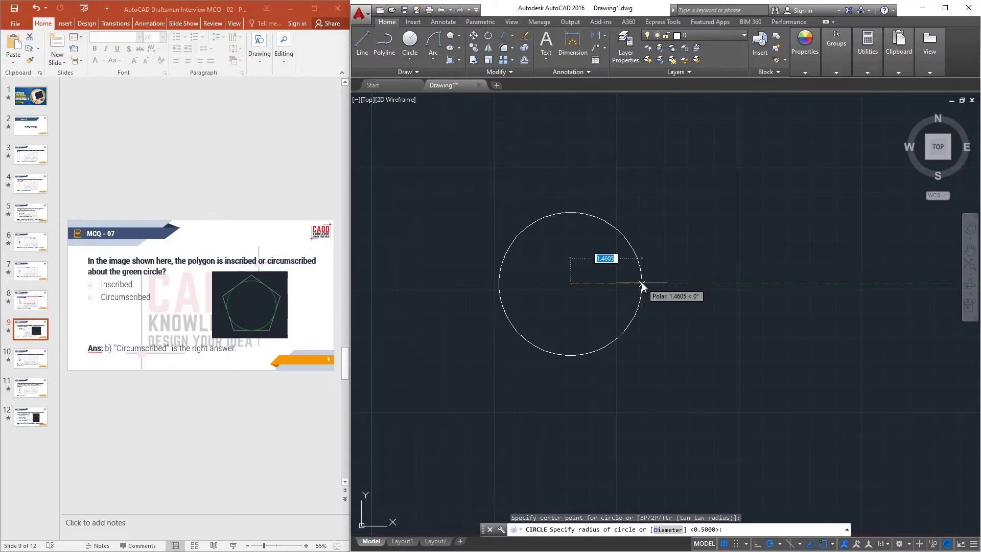
type("2")
key("Return")
middle_click_drag(548, 296, 575, 298)
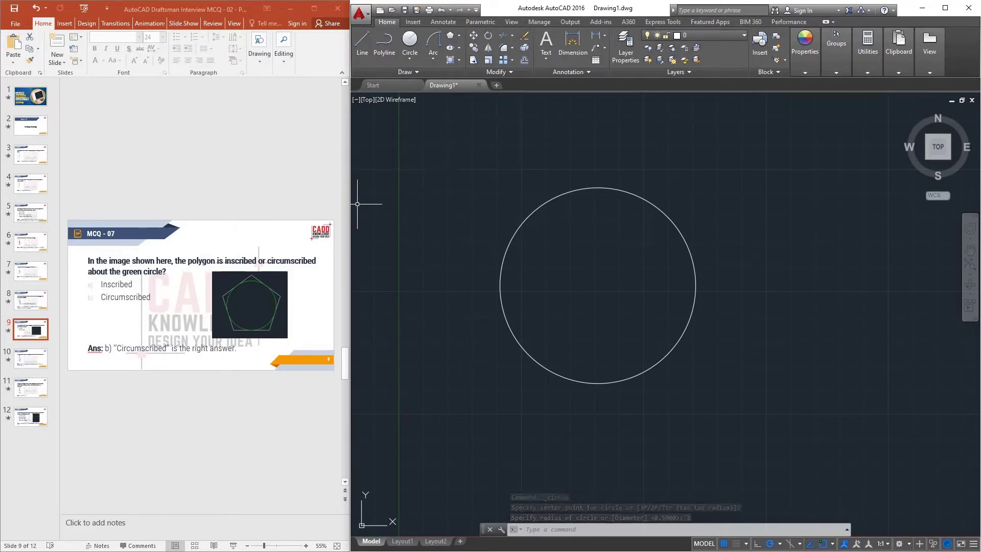
- Draw a five-sided polygon centred on the circle, using Inscribed in circle with radius 2
left_click(459, 36)
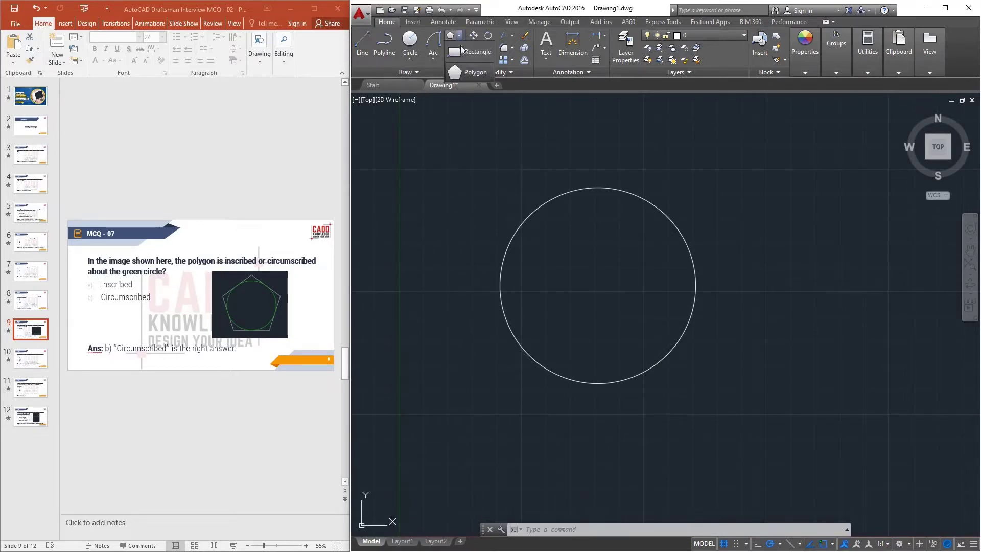
left_click(462, 73)
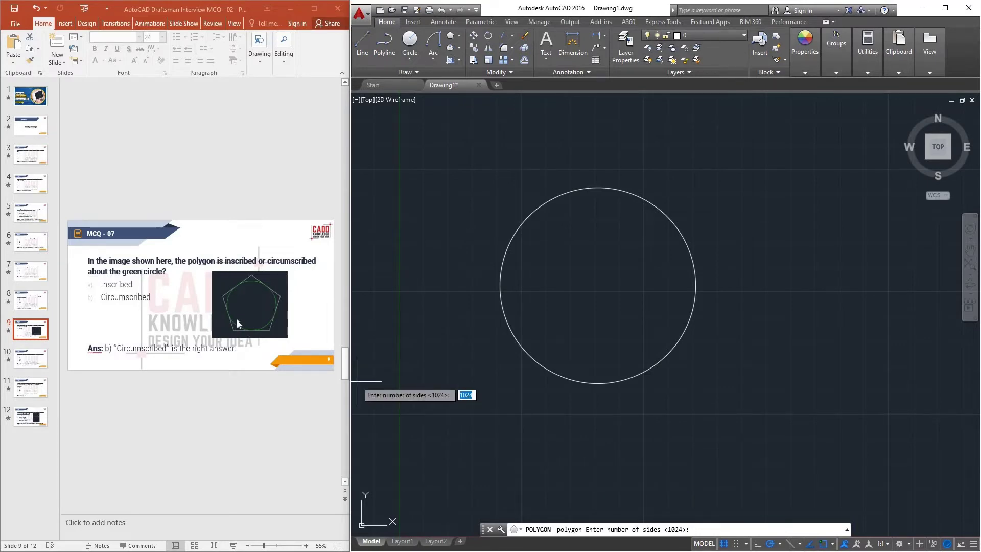
type("5")
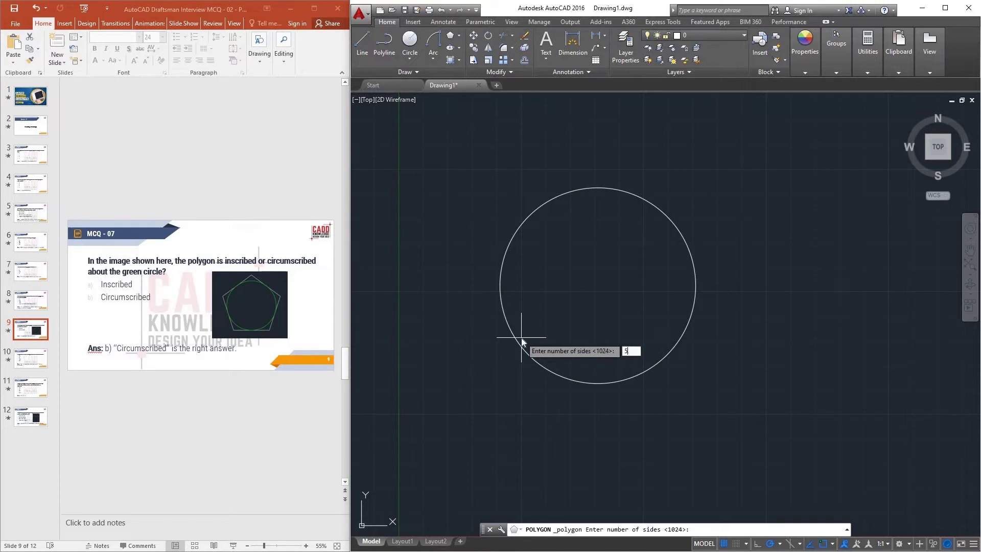
key("Return")
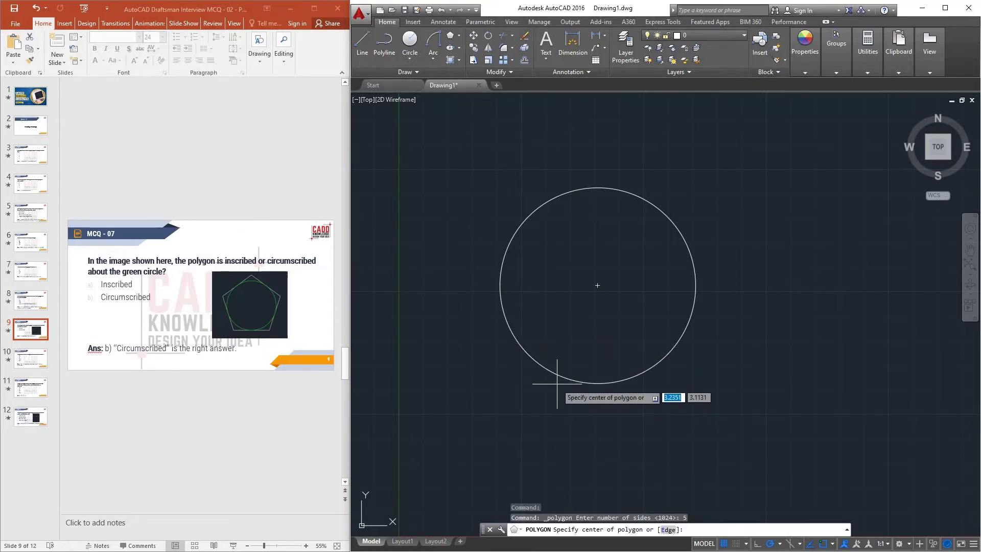
left_click(598, 285)
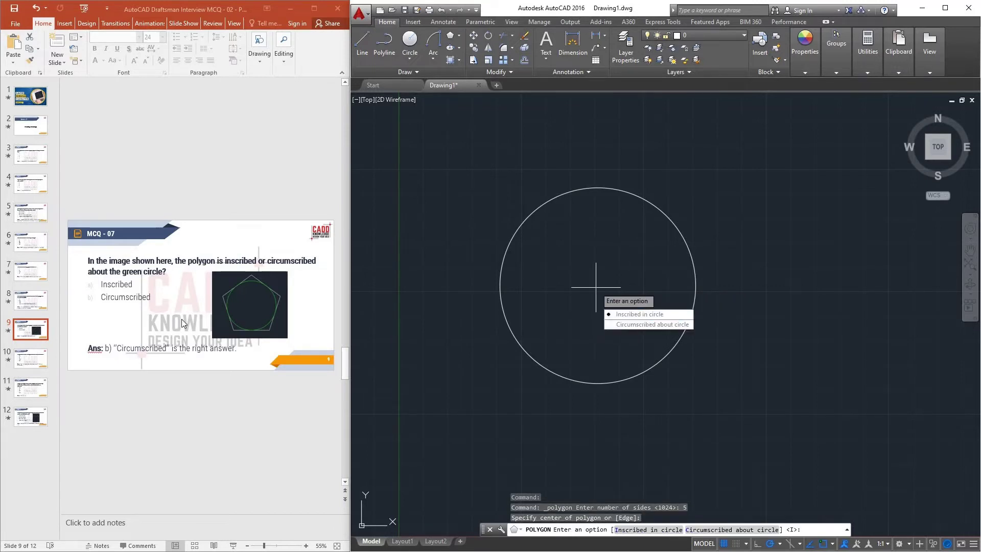
left_click(628, 315)
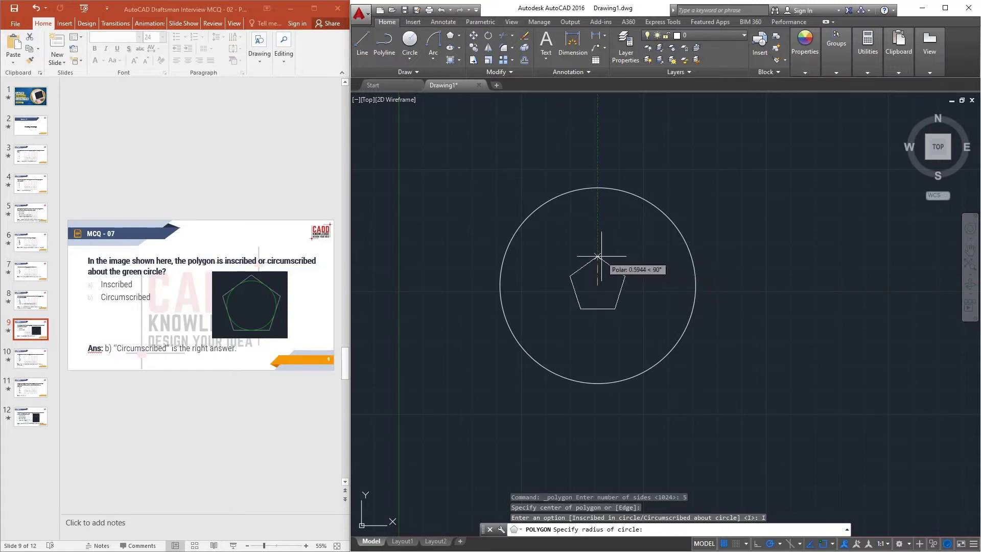
type("2")
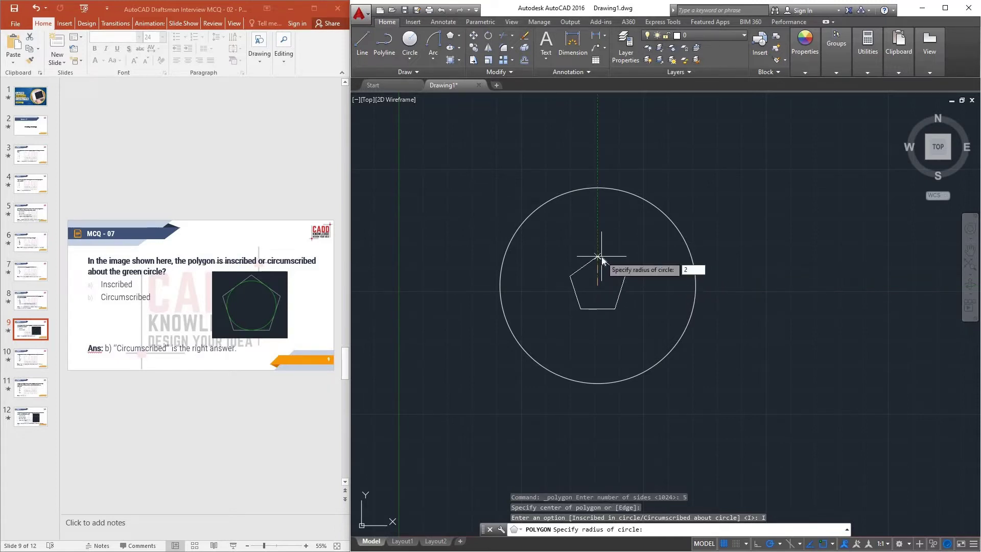
key("Return")
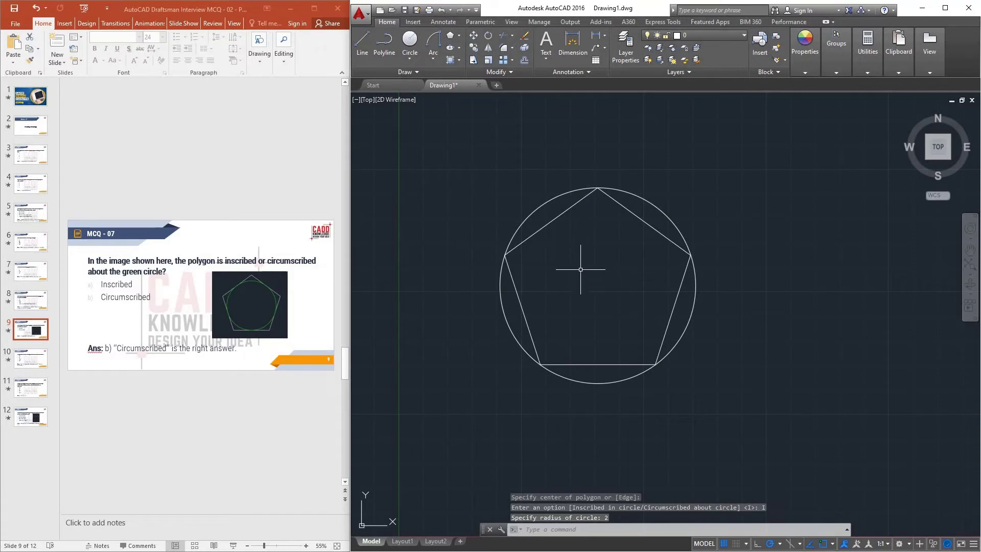
- Erase the inscribed five-sided polygon from inside the circle, keeping the circle
middle_click_drag(578, 271, 604, 276)
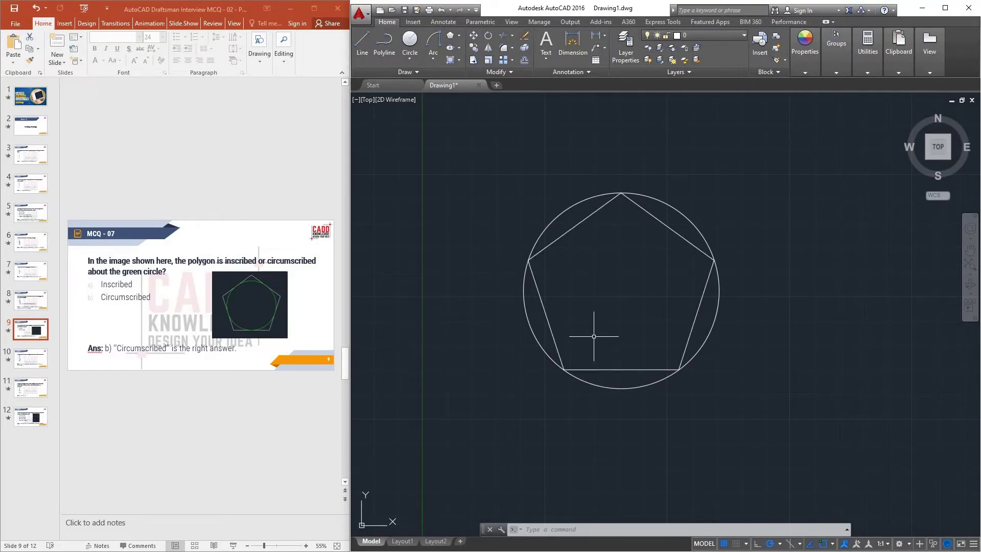
left_click(566, 235)
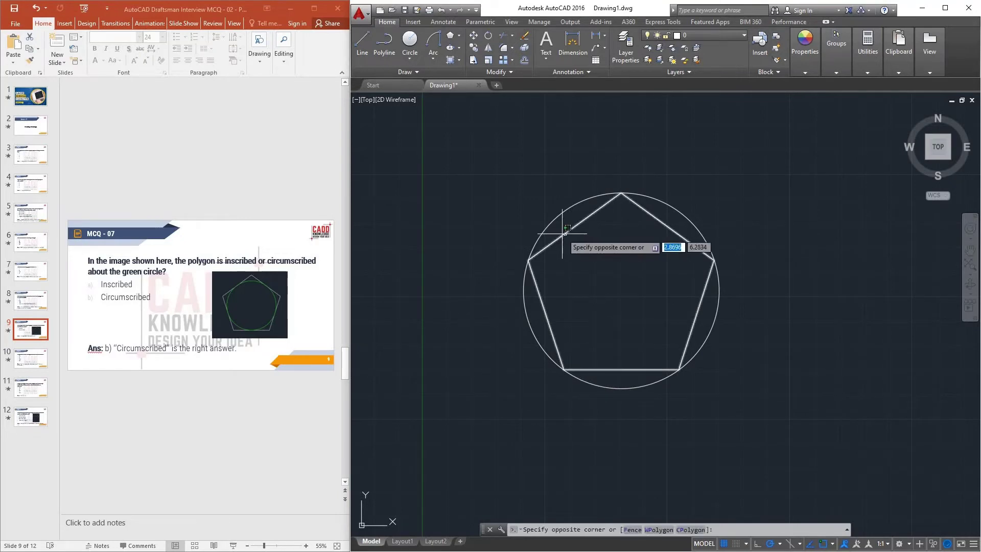
left_click(560, 231)
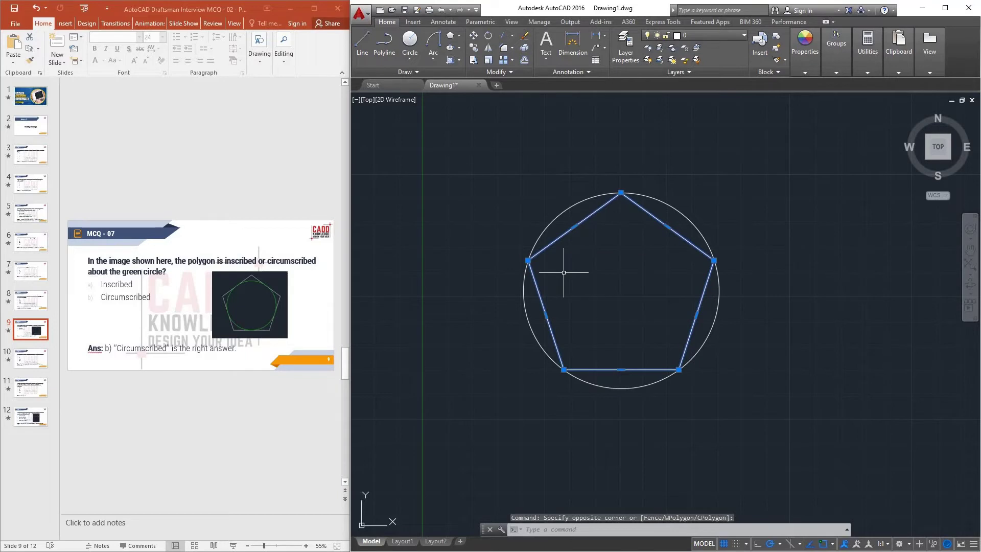
key("Delete")
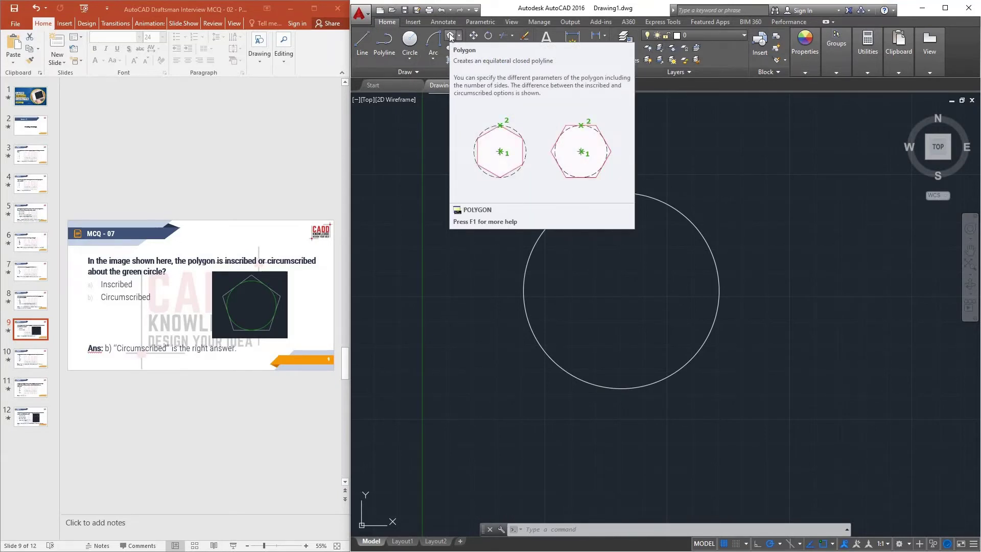
- Draw a five-sided polygon centred on the circle, using Circumscribed about circle with radius 2
left_click(450, 37)
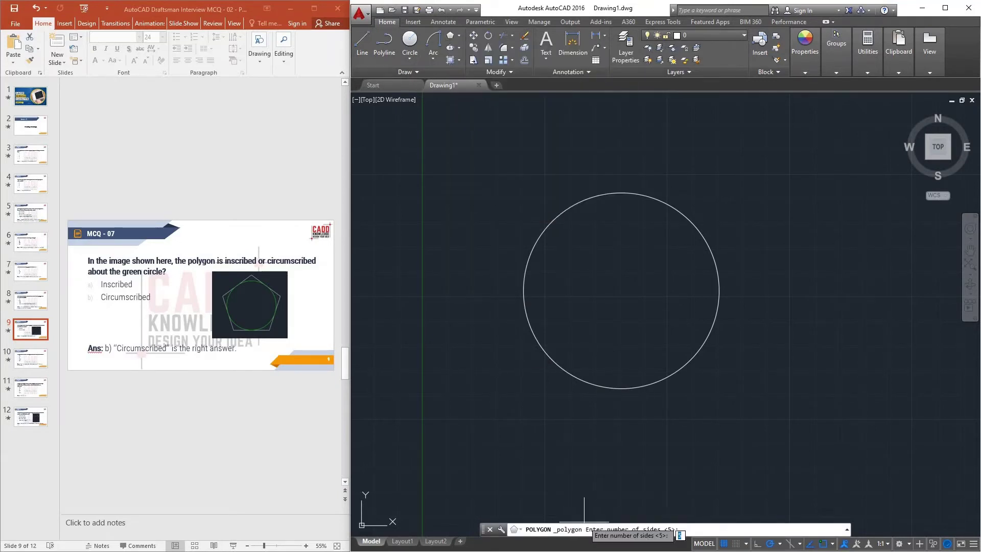
type("5")
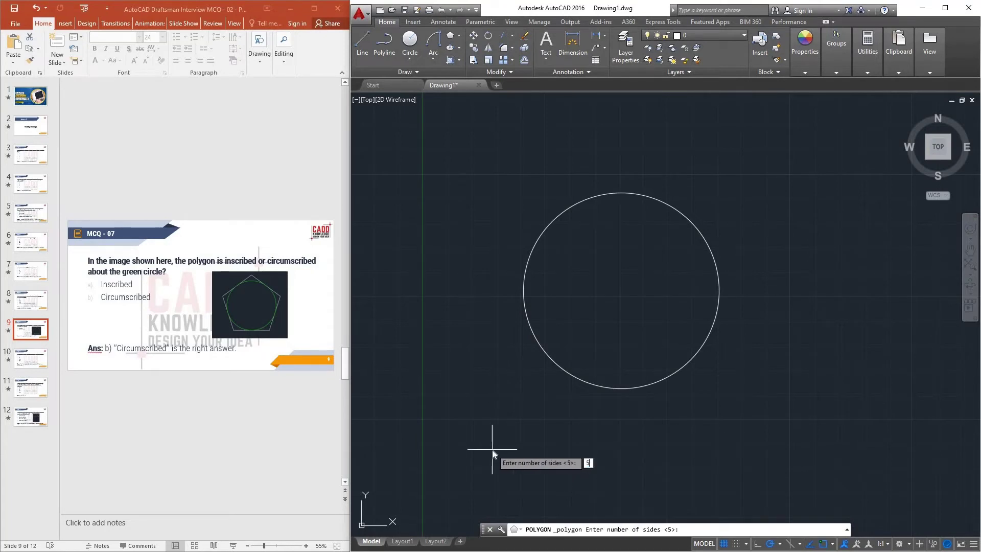
key("Return")
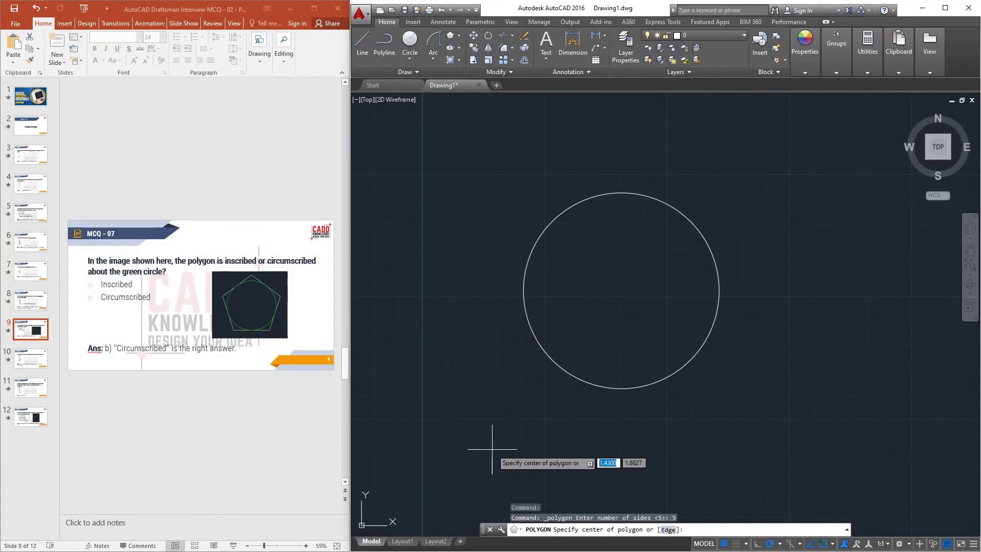
left_click(621, 291)
key("Down")
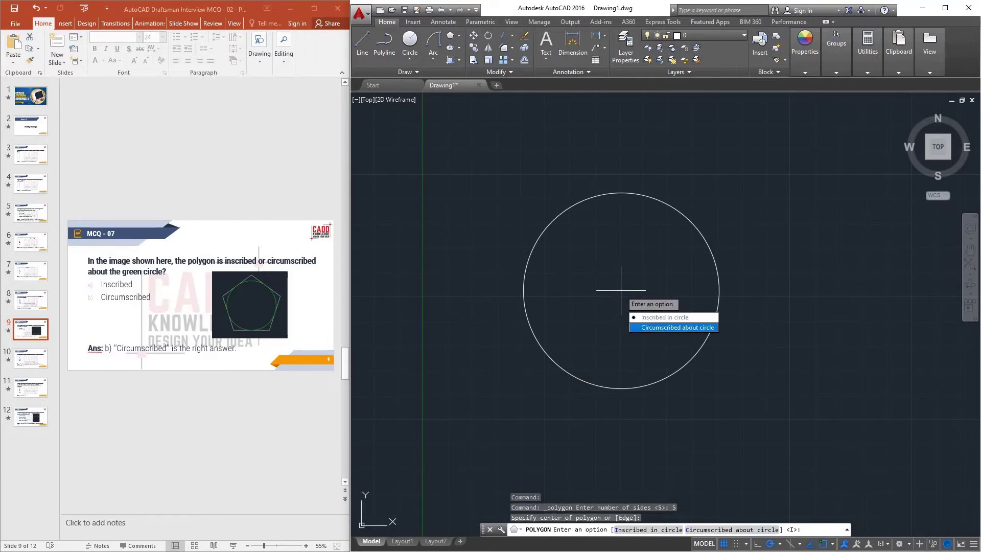
key("Return")
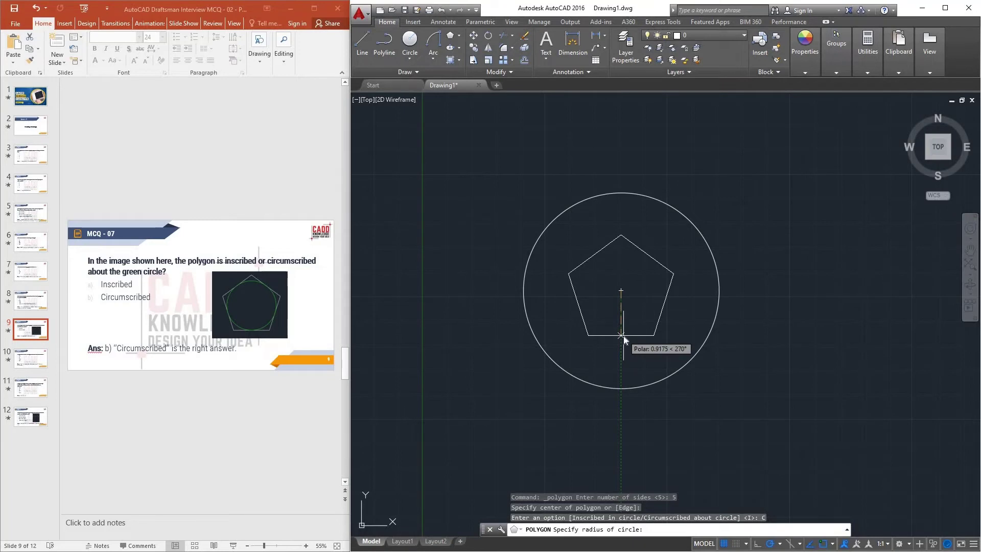
type("2")
key("Return")
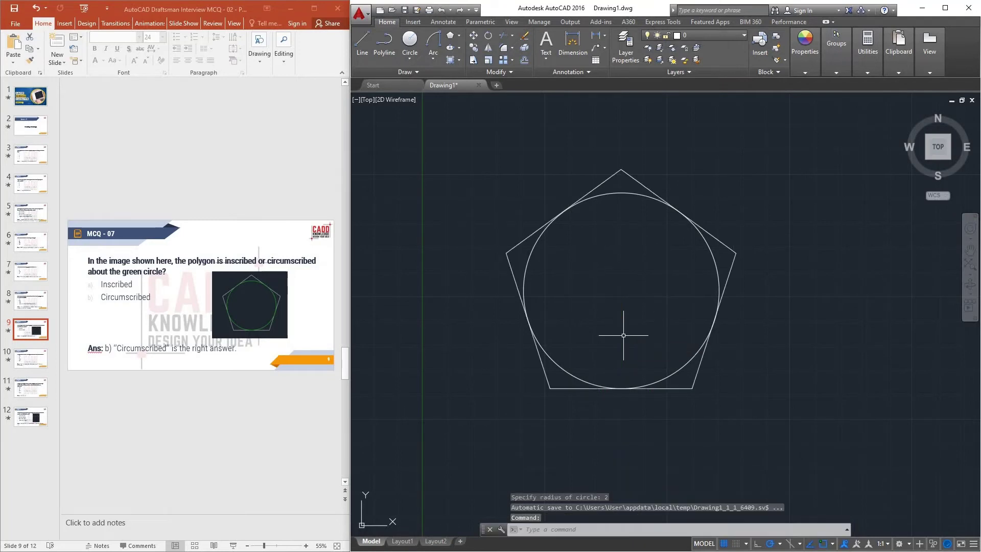
middle_click_drag(571, 312, 581, 308)
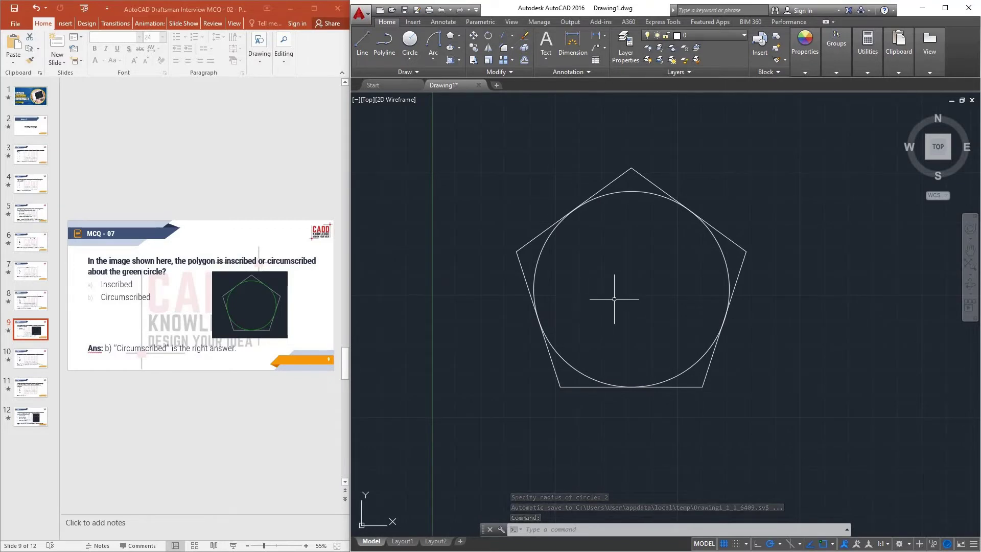
- Erase both the circle and the circumscribed five-sided polygon from the drawing
left_click(807, 411)
left_click(480, 182)
right_click(479, 182)
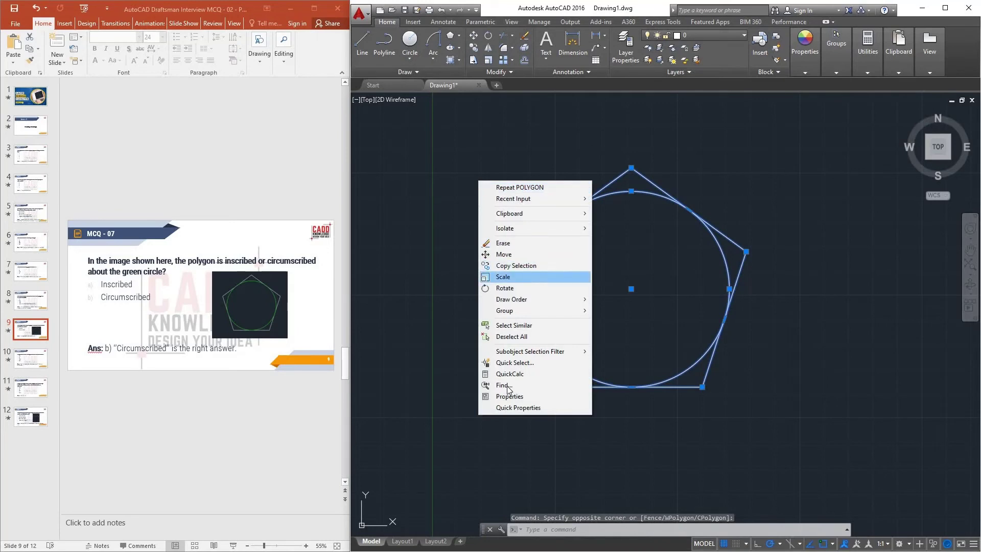
left_click(505, 243)
- In PowerPoint, show the MCQ - 08 slide about a rectangle with fillets on all four vertices full screen, and end the show
left_click(30, 362)
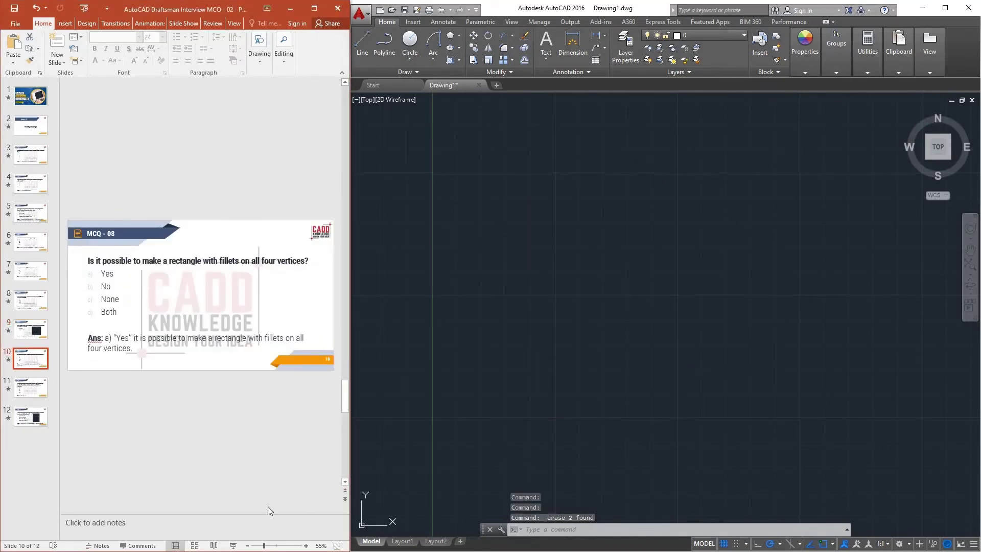
left_click(233, 545)
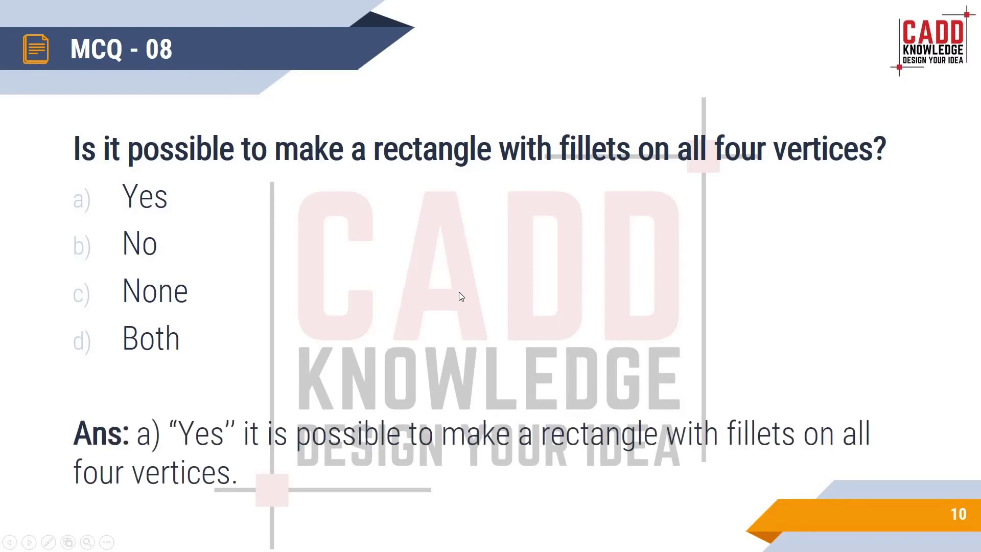
right_click(321, 250)
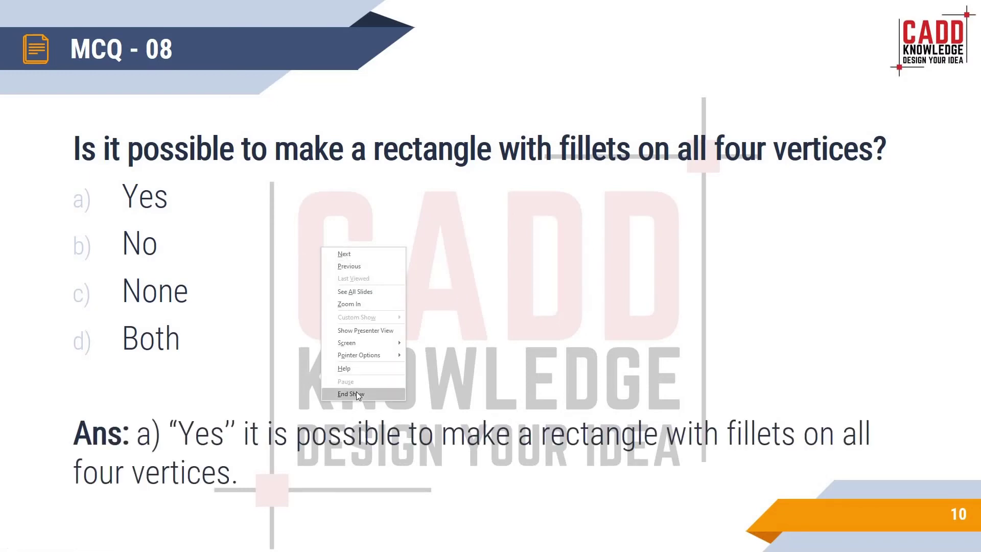
left_click(357, 391)
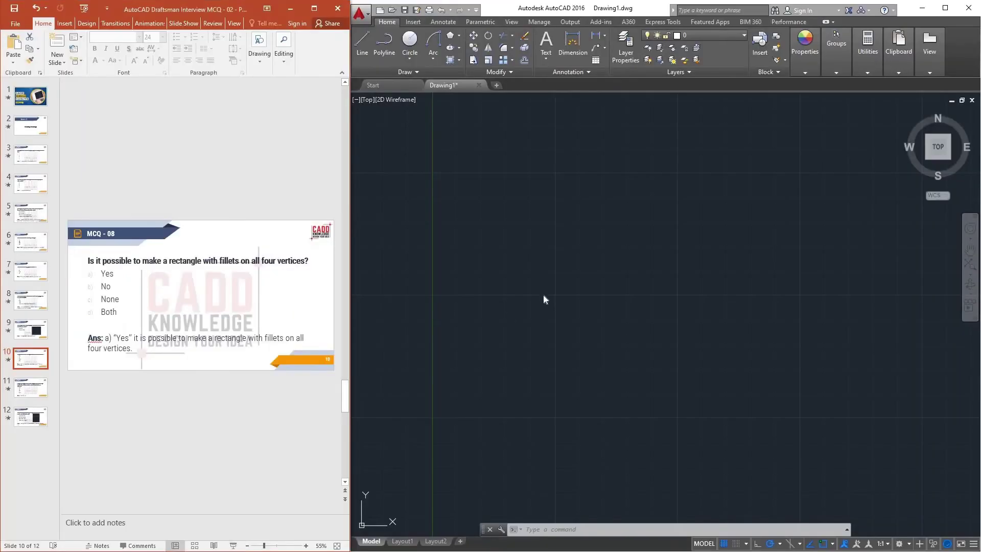
- In AutoCAD, draw a rectangle about 4 by 2.8 units in the middle of the drawing, using the Fillet option with radius .2
left_click(458, 35)
left_click(463, 53)
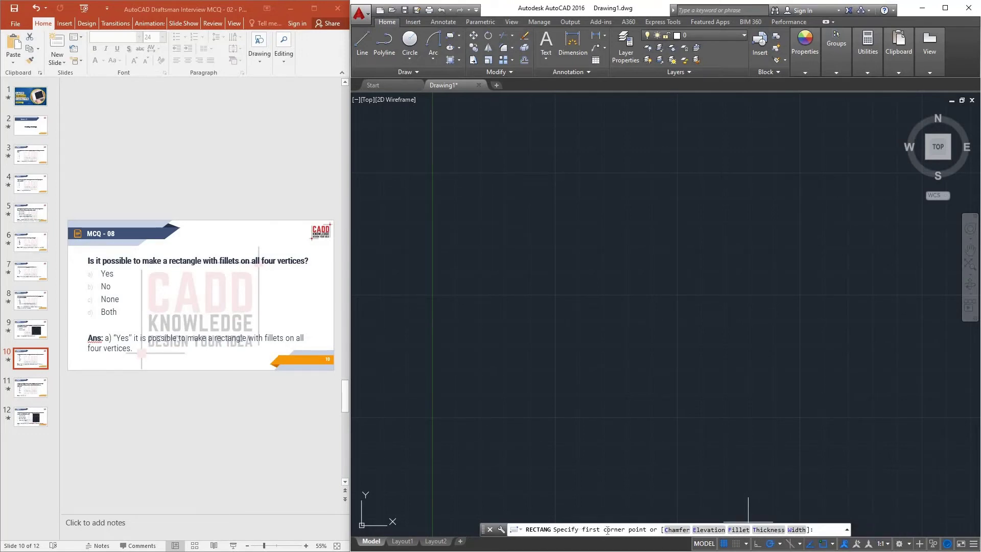
left_click(739, 529)
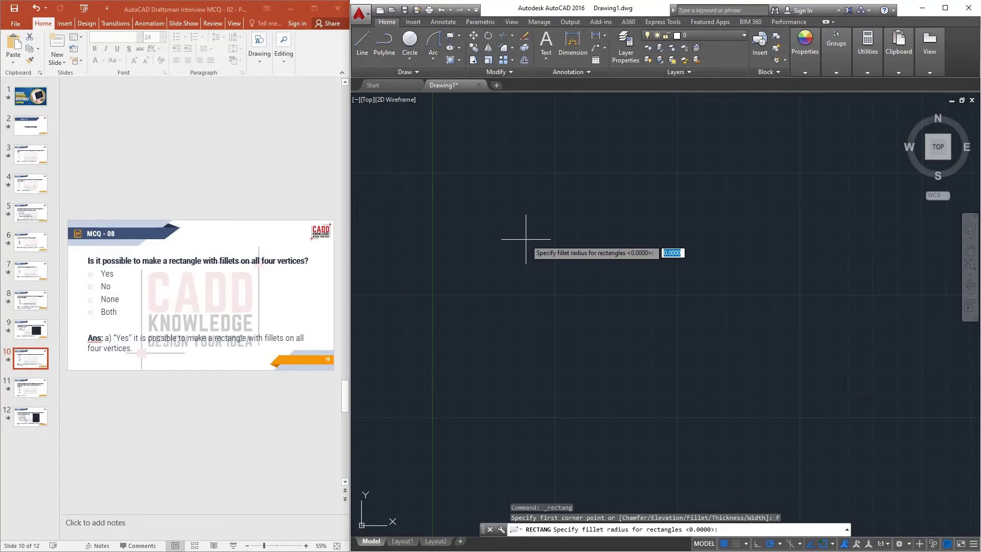
type(".")
key("Return")
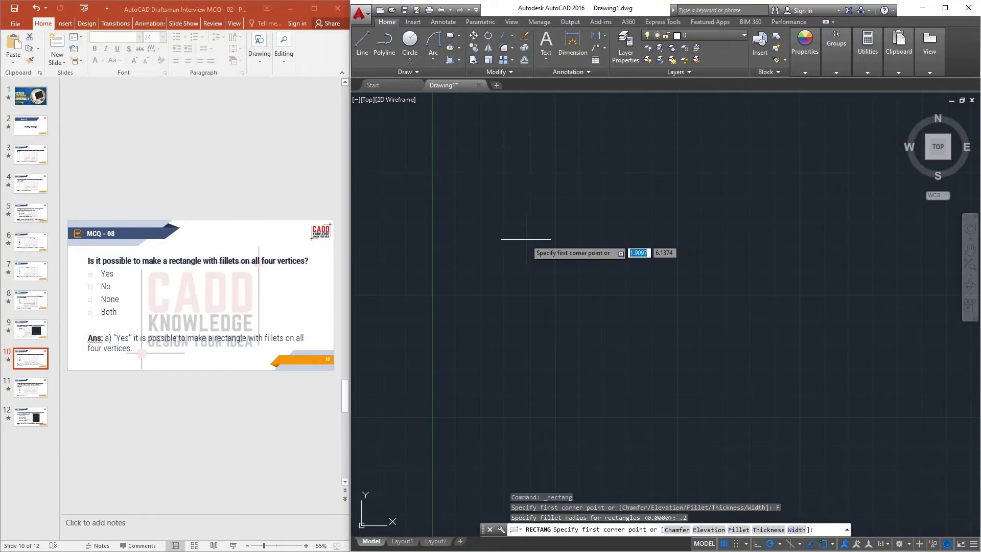
left_click(505, 213)
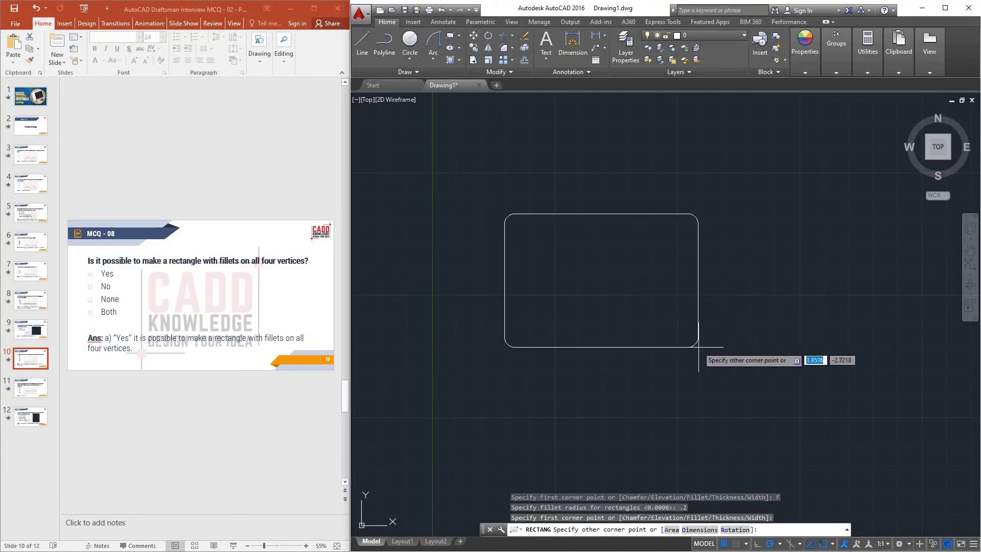
left_click(701, 349)
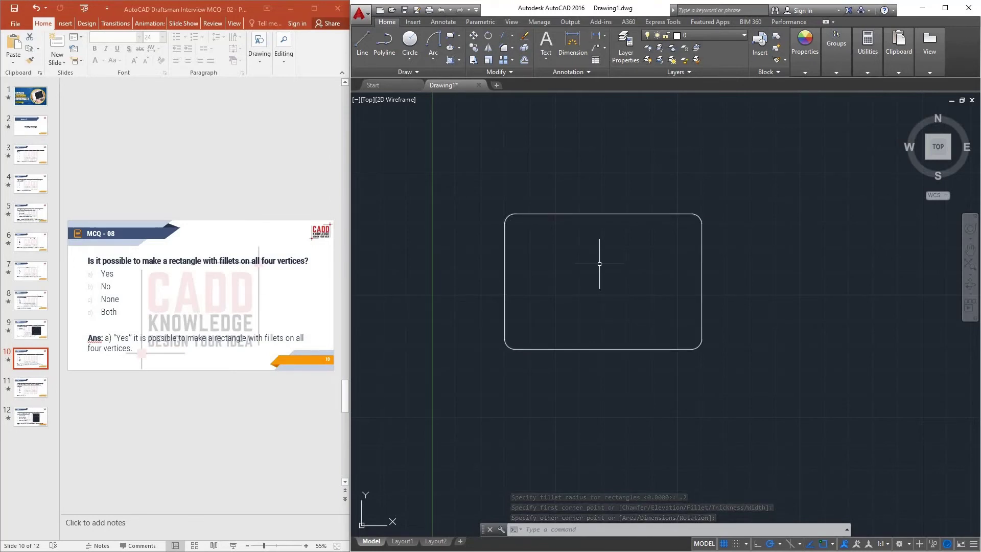
- Inspect the rounded corners of the filleted rectangle and erase it from the drawing
scroll(579, 270, "up", 2)
middle_click_drag(579, 270, 579, 257)
middle_click(578, 256)
middle_click(579, 257)
scroll(579, 257, "down", 3)
scroll(577, 258, "down", 2)
left_click(609, 274)
left_click(517, 212)
right_click(515, 210)
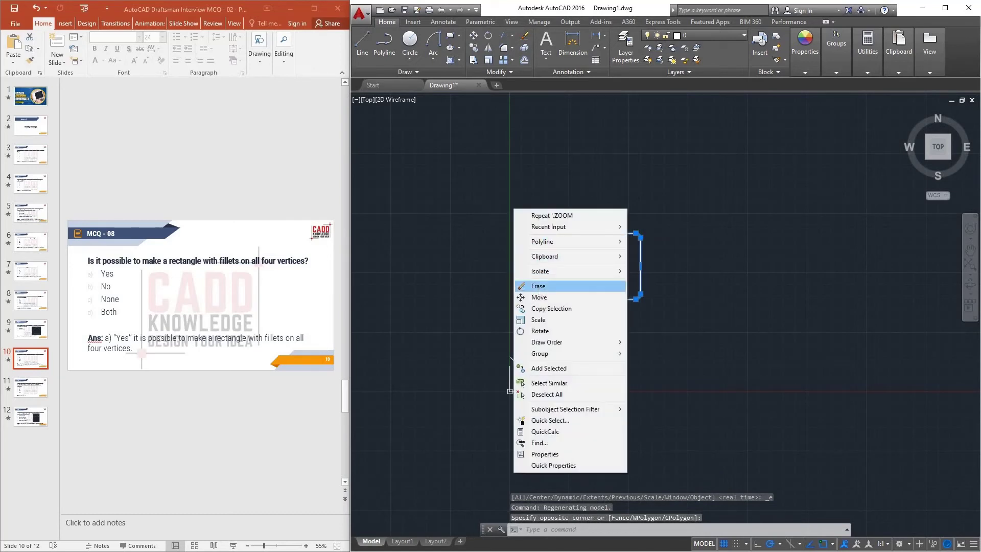
left_click(538, 285)
- Draw a sharp-cornered rectangle in the middle of the drawing, with the rectangle Fillet radius set to 0
scroll(579, 296, "up", 3)
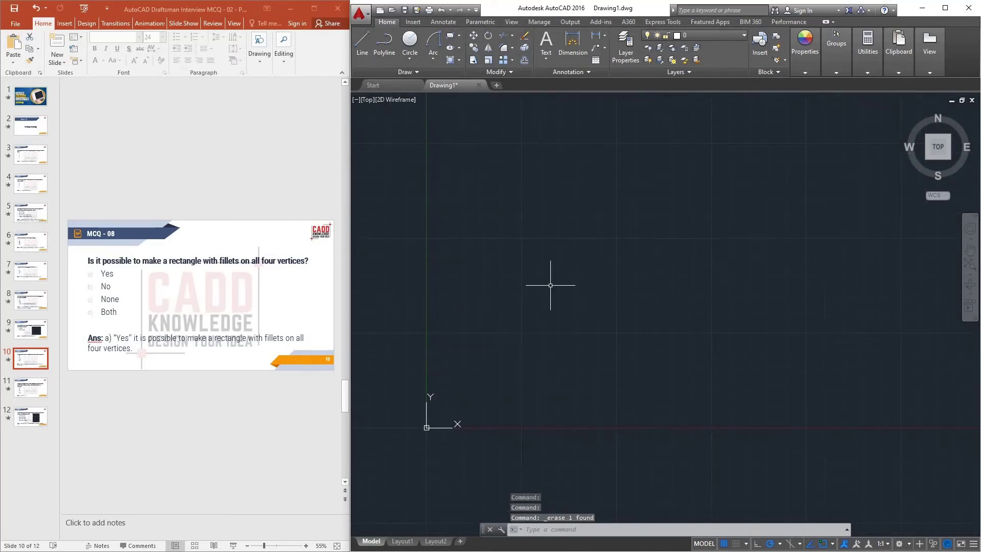
left_click(450, 35)
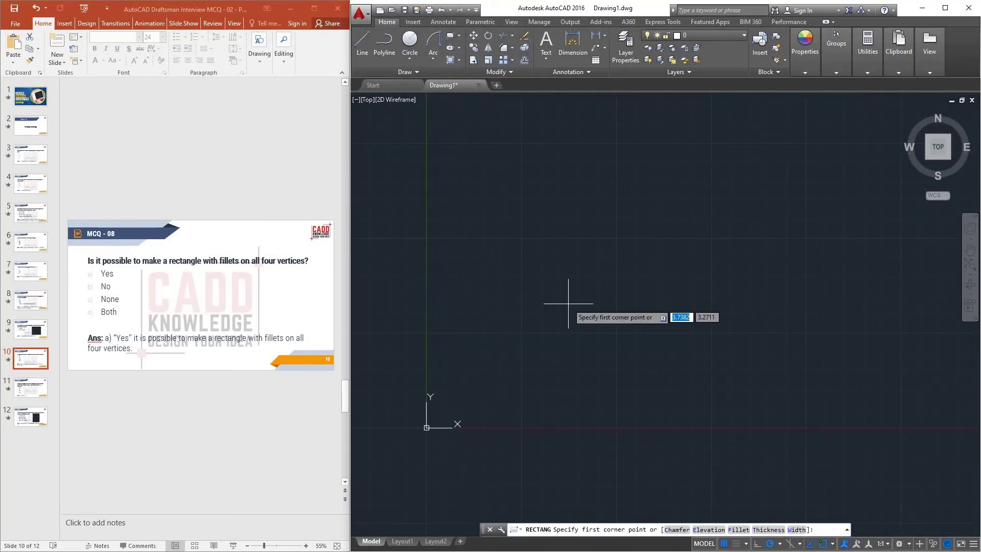
left_click(739, 530)
type("0")
key("Return")
left_click(507, 205)
left_click(679, 329)
scroll(540, 238, "up", 2)
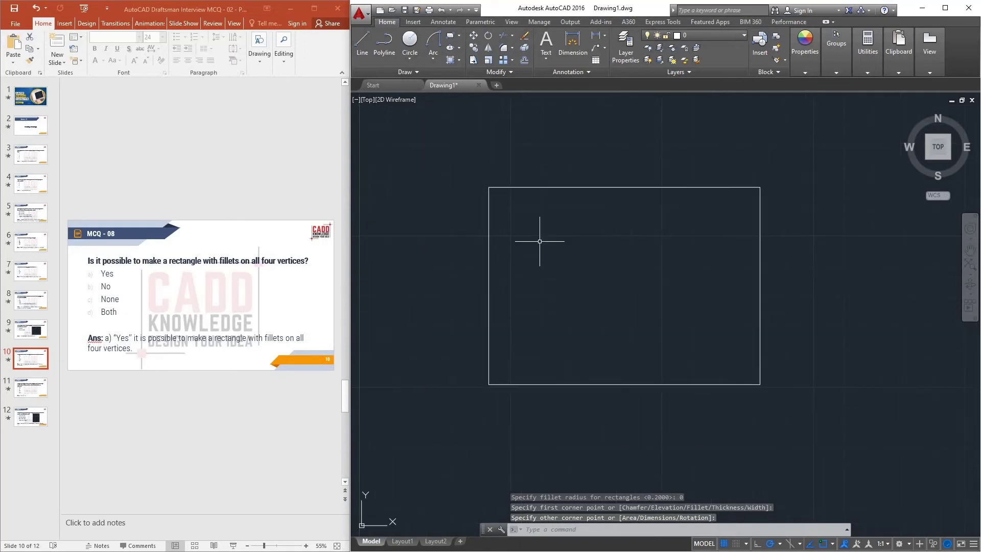
- Erase the sharp-cornered rectangle from the drawing
left_click(604, 284)
left_click(481, 194)
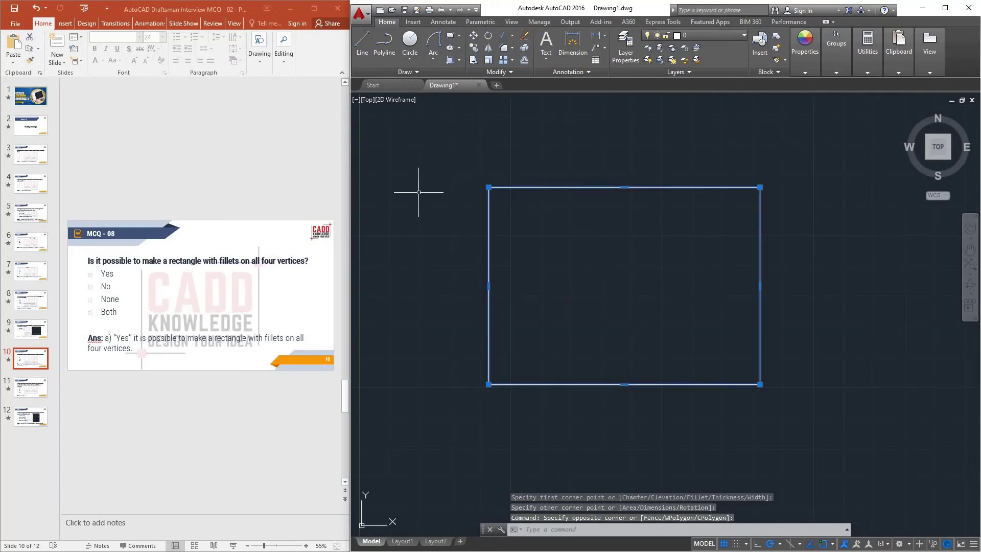
key("Delete")
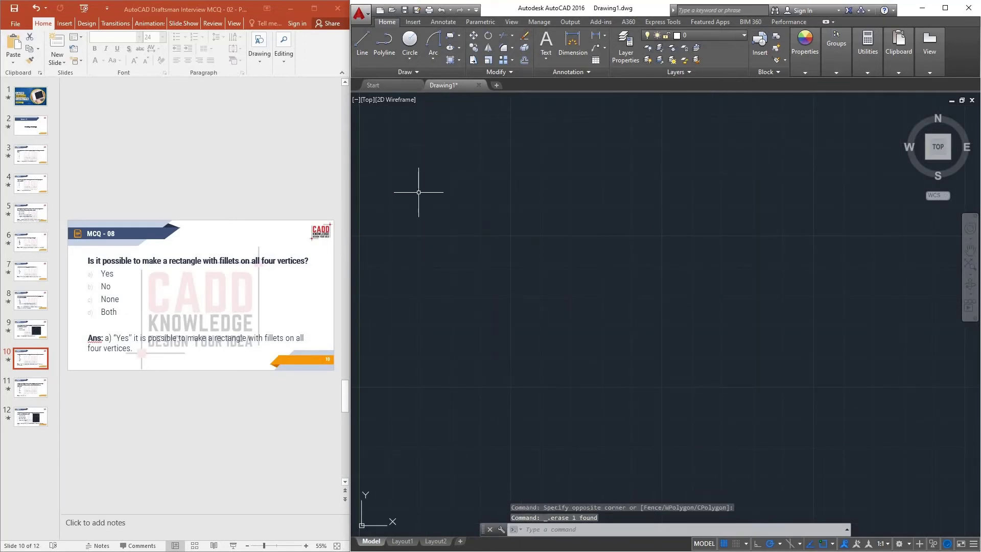
- In PowerPoint, show the MCQ - 09 slide about a polygon with a known edge length full screen, and end the show
left_click(39, 391)
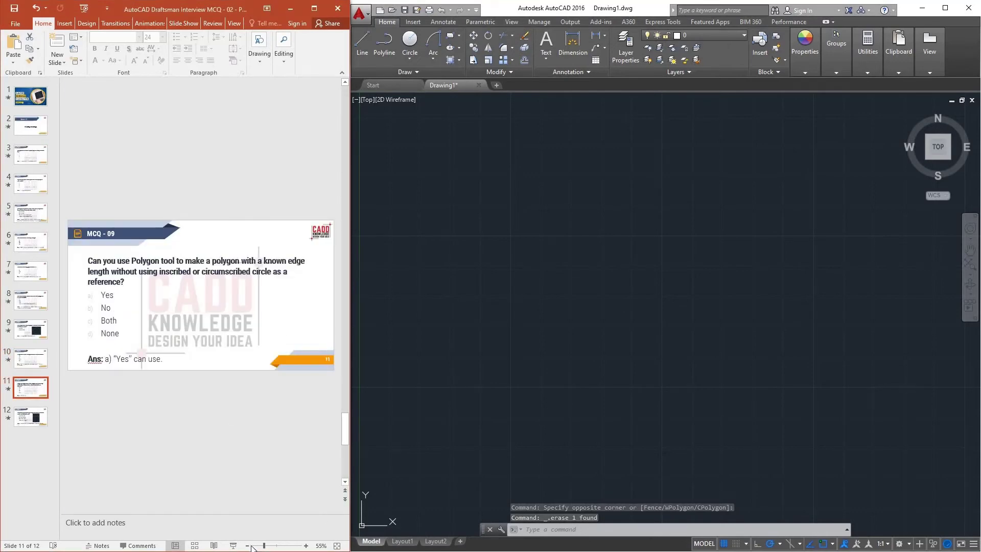
left_click(233, 546)
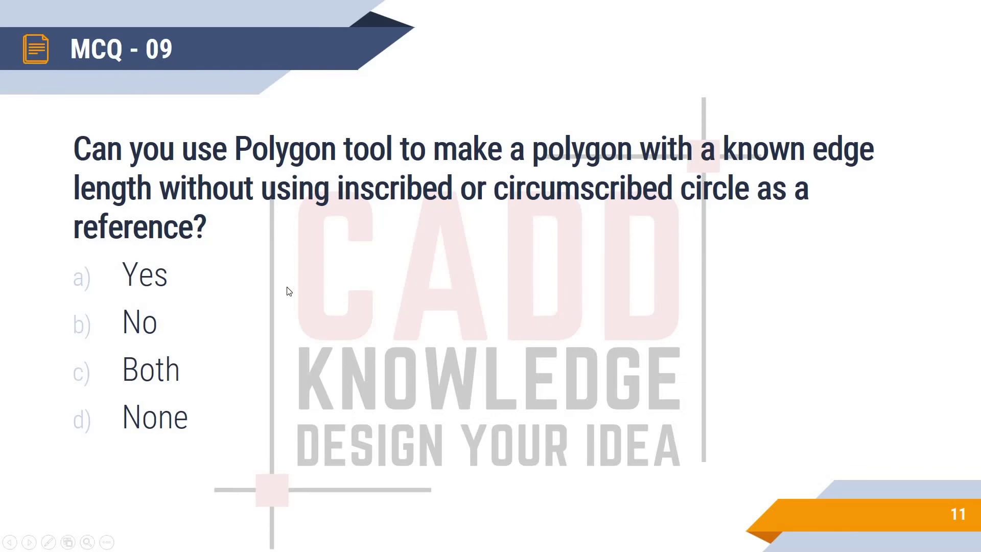
right_click(343, 272)
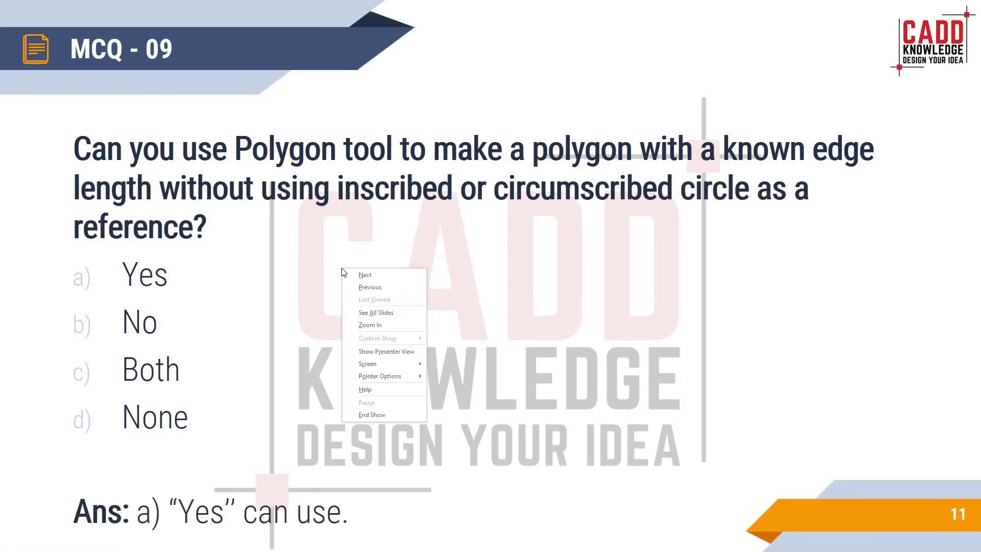
left_click(372, 414)
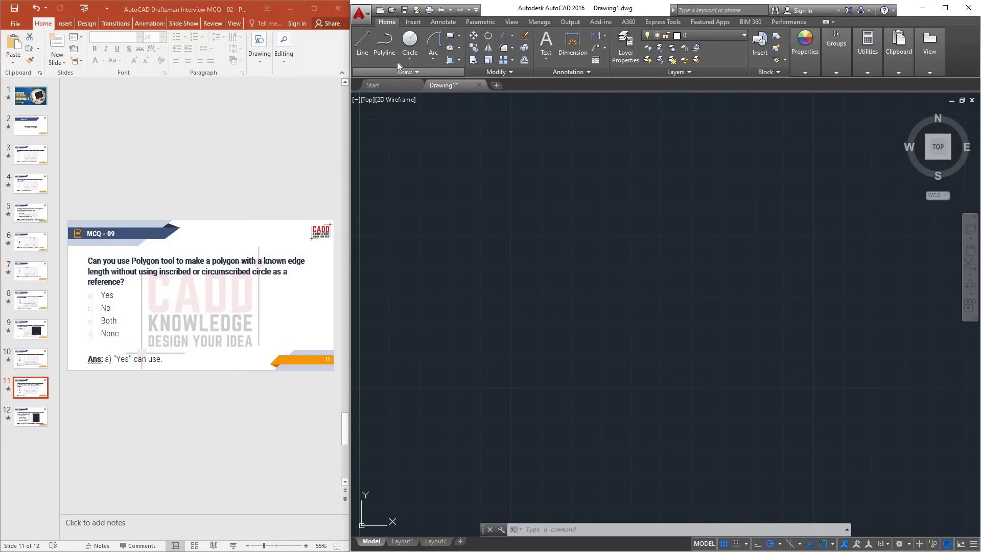
- Draw an 8-sided polygon with the Edge option, using a horizontal bottom edge 1 unit long
left_click(460, 36)
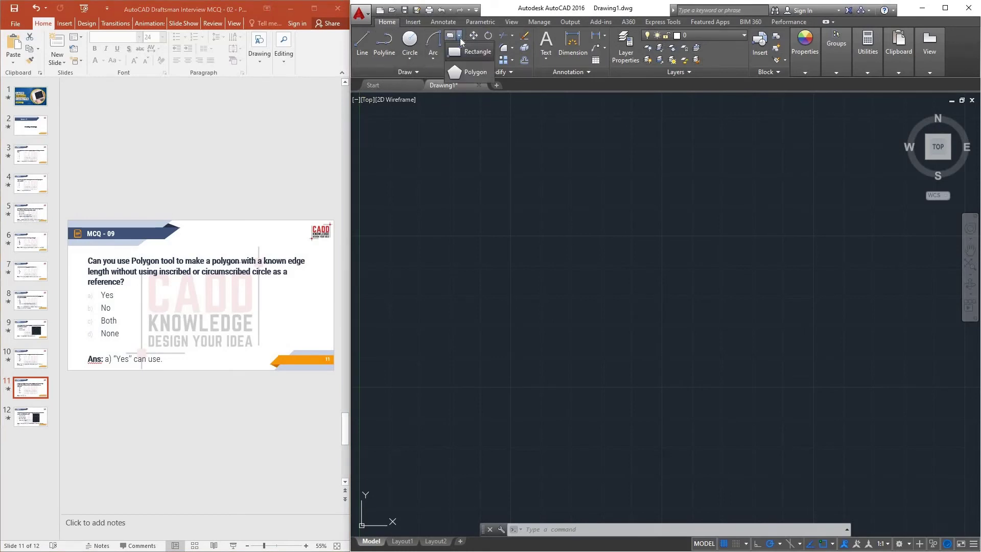
left_click(455, 74)
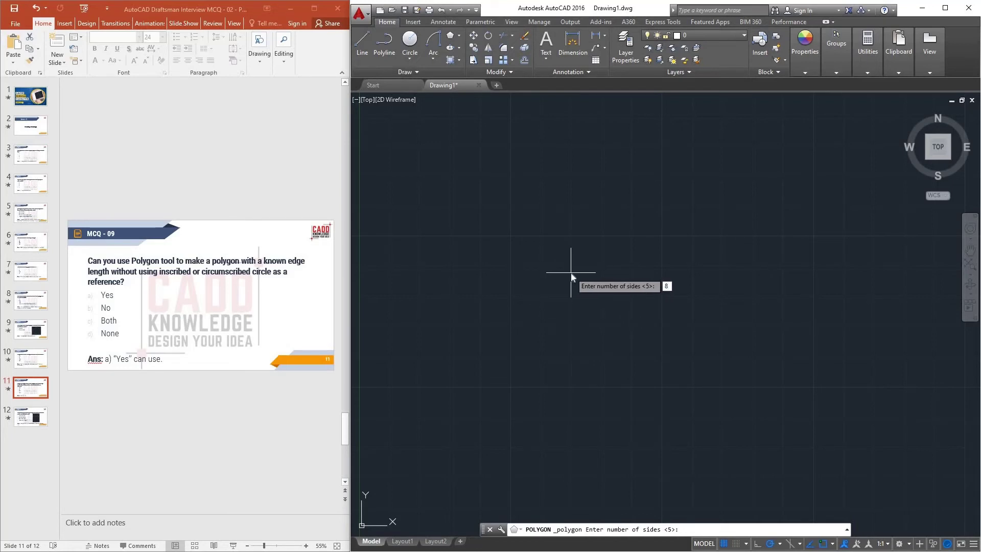
key("Return")
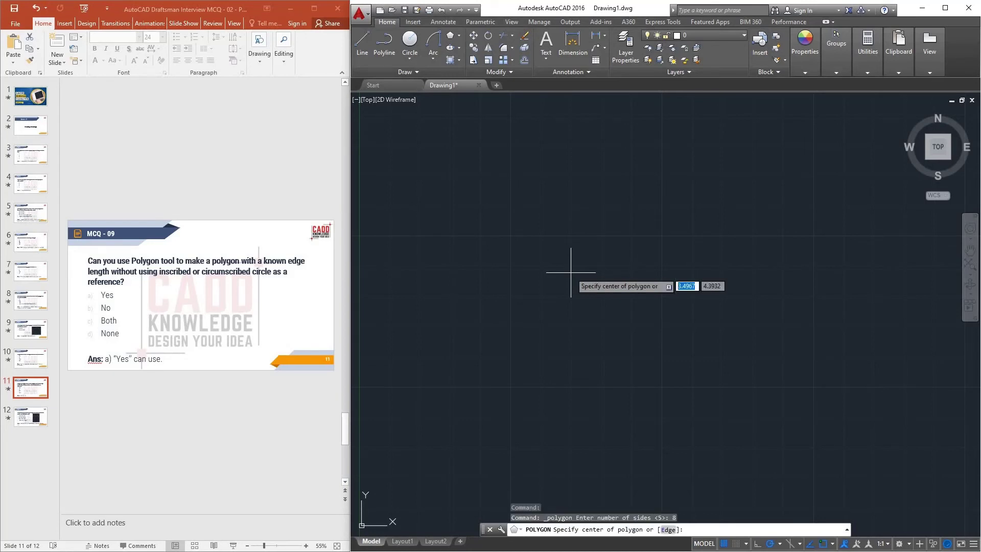
left_click(668, 529)
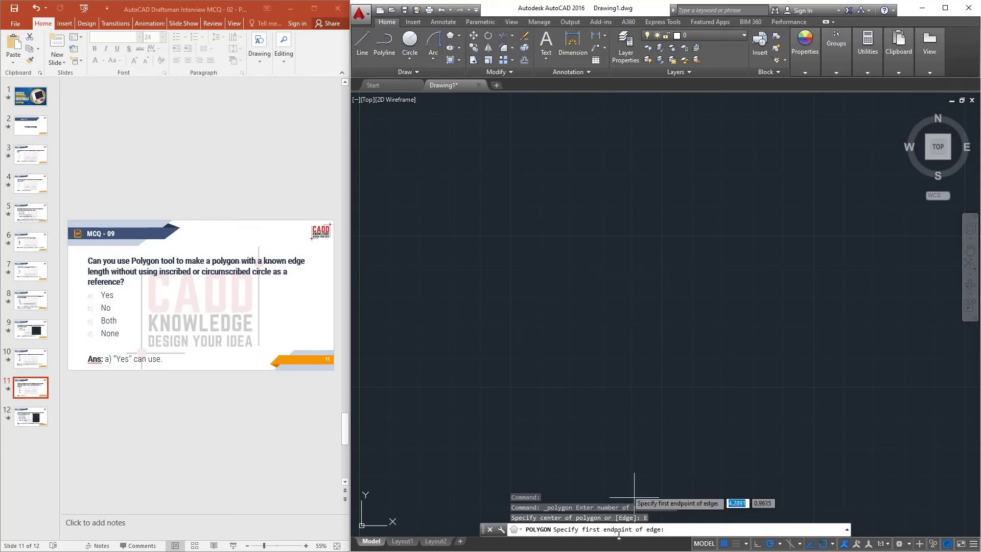
left_click(543, 277)
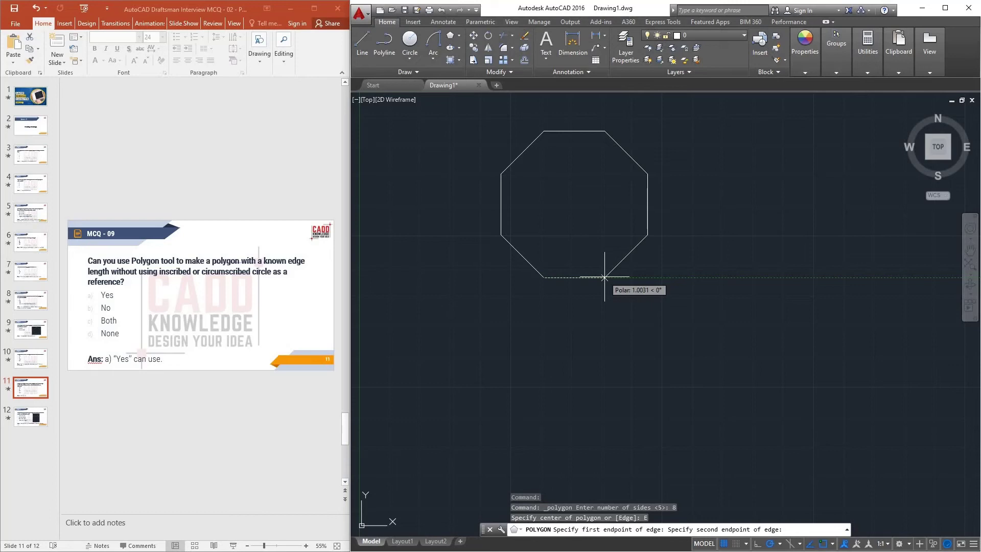
type("1")
key("Return")
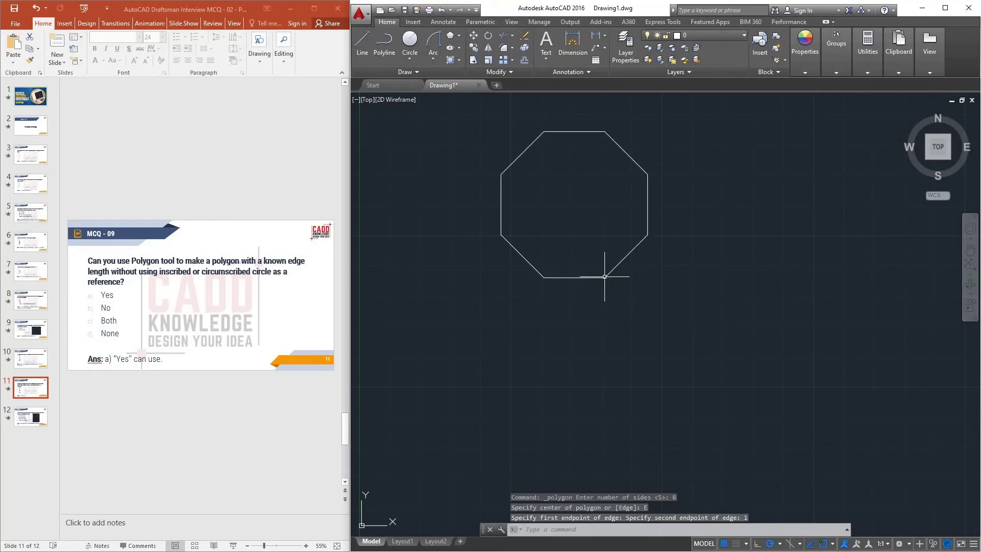
middle_click_drag(596, 236, 601, 274)
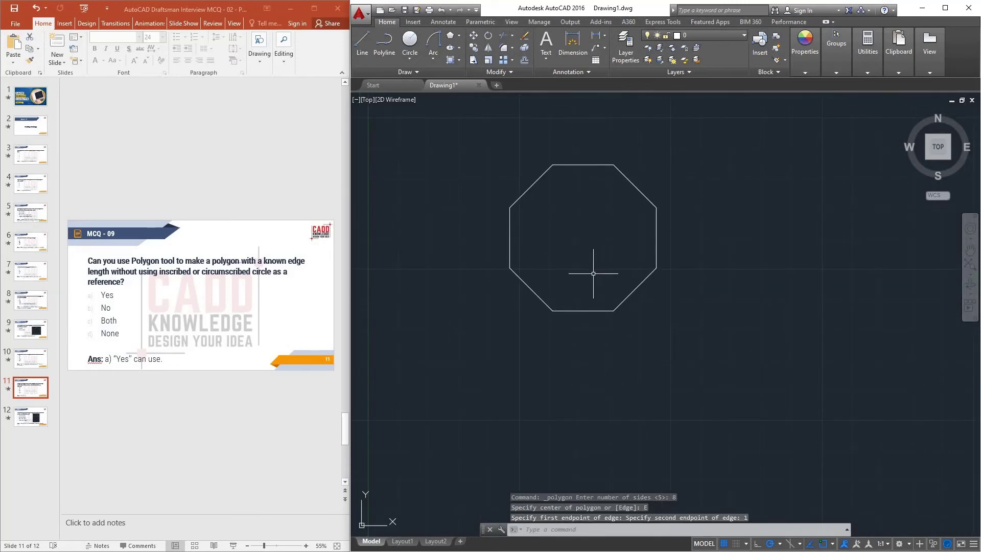
scroll(568, 253, "up", 2)
middle_click_drag(541, 255, 543, 287)
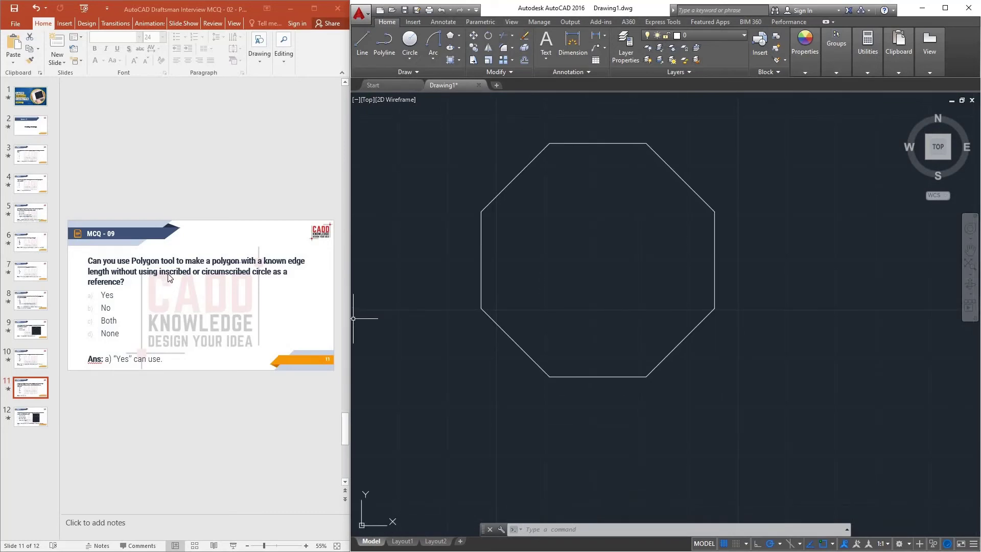
- Switch to the MCQ - 10 slide in PowerPoint, and erase the octagon from the AutoCAD drawing
left_click(36, 417)
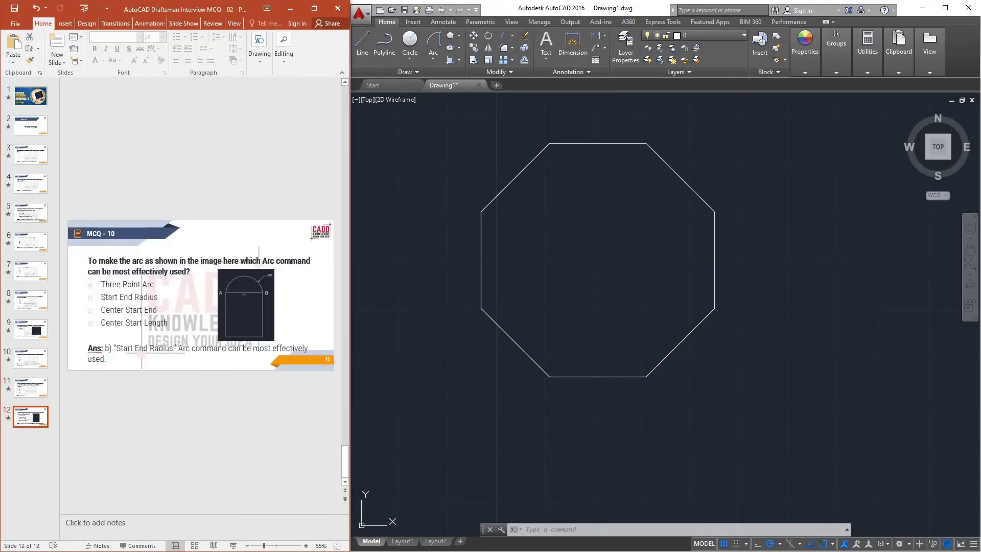
left_click(620, 416)
left_click(446, 248)
right_click(441, 251)
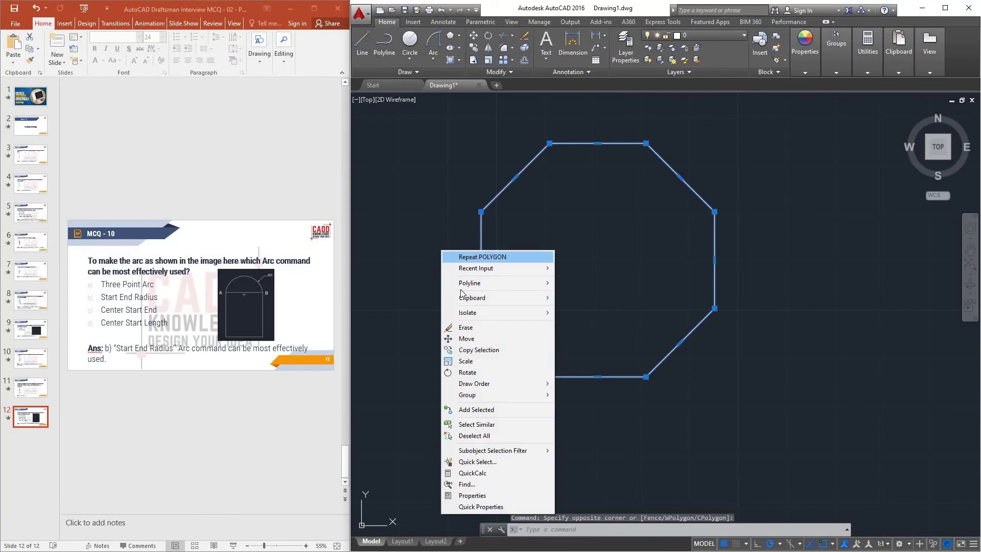
left_click(465, 327)
- In PowerPoint, show the MCQ - 10 slide about the most effective Arc command full screen, and end the show
left_click(233, 546)
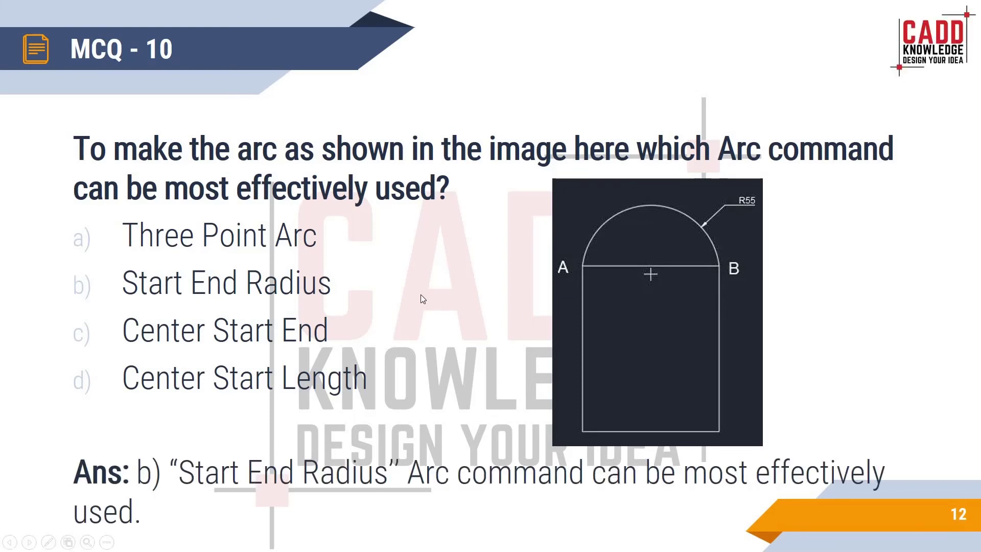
right_click(615, 110)
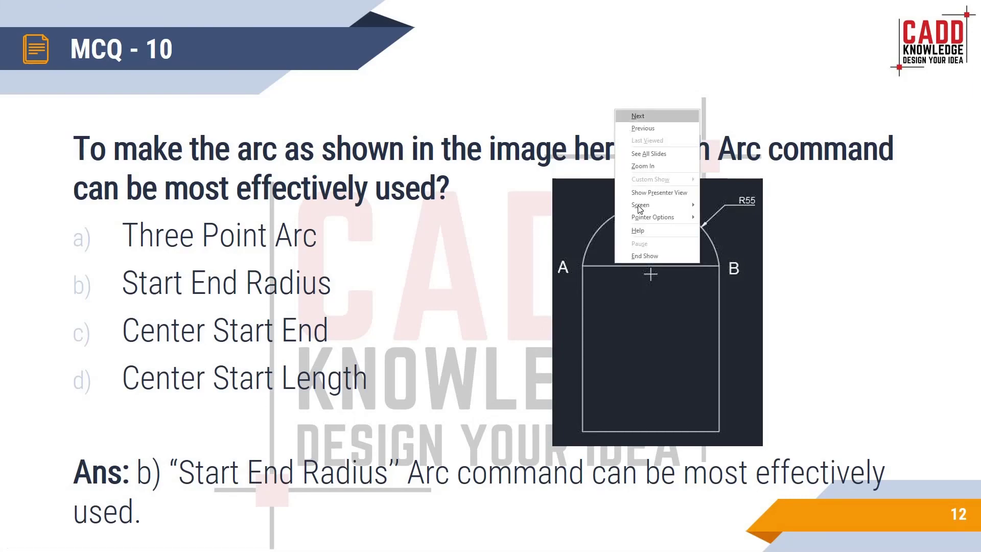
left_click(641, 253)
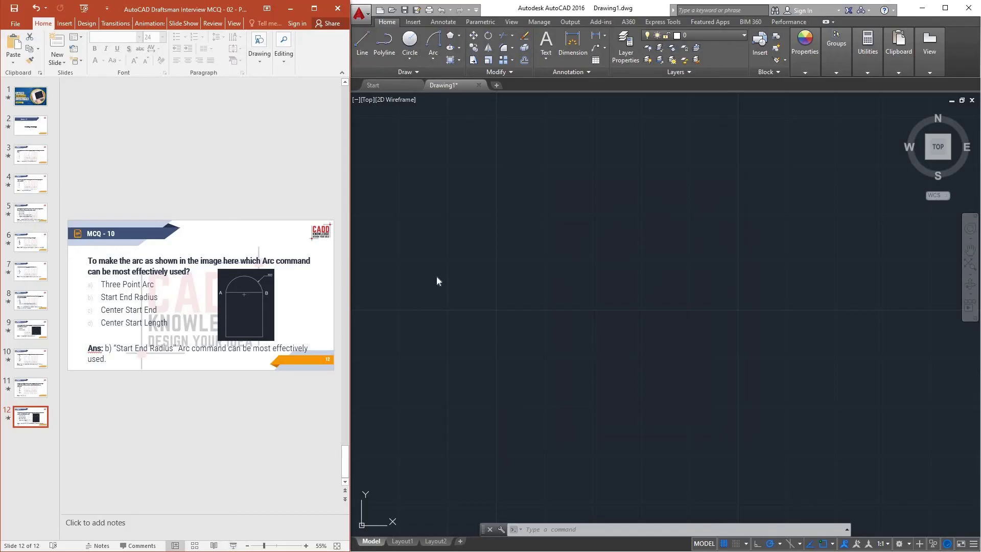
- Draw an upright rectangle, somewhat taller than wide, in the middle of the AutoCAD drawing
left_click(410, 60)
left_click(461, 35)
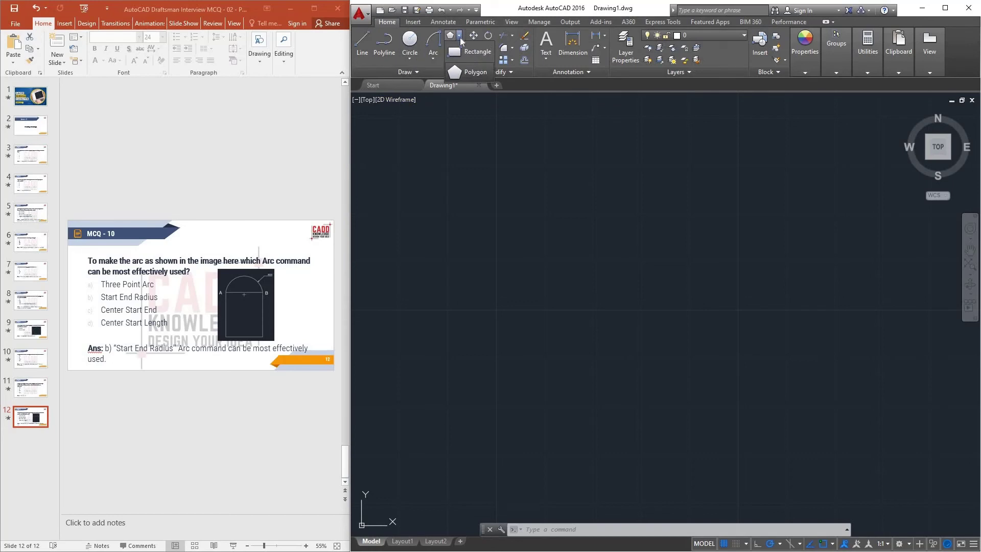
left_click(464, 54)
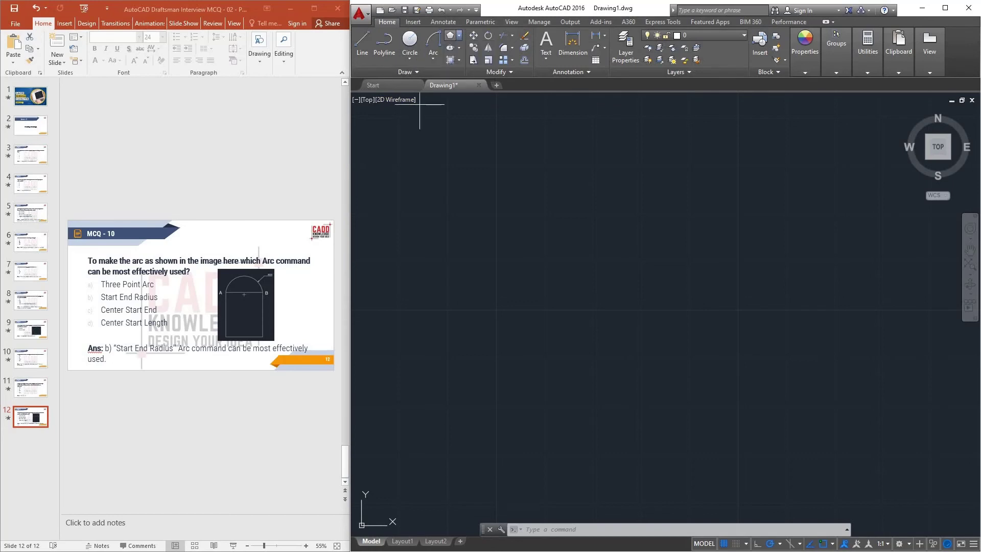
left_click(560, 254)
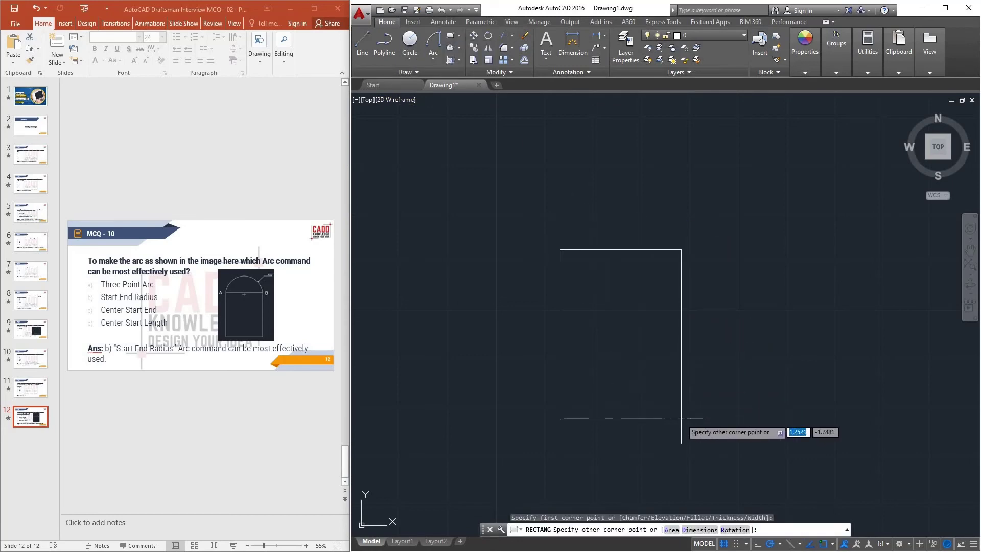
left_click(694, 431)
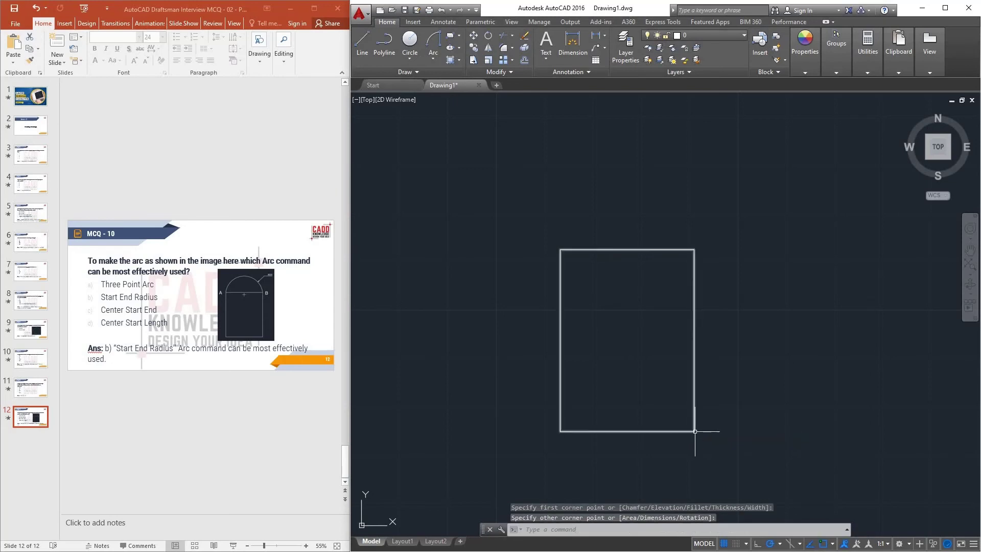
- Draw a Start, End, Radius arc from the rectangle's top-right corner to its top-left corner, with the radius picked at the top edge's midpoint
left_click(431, 60)
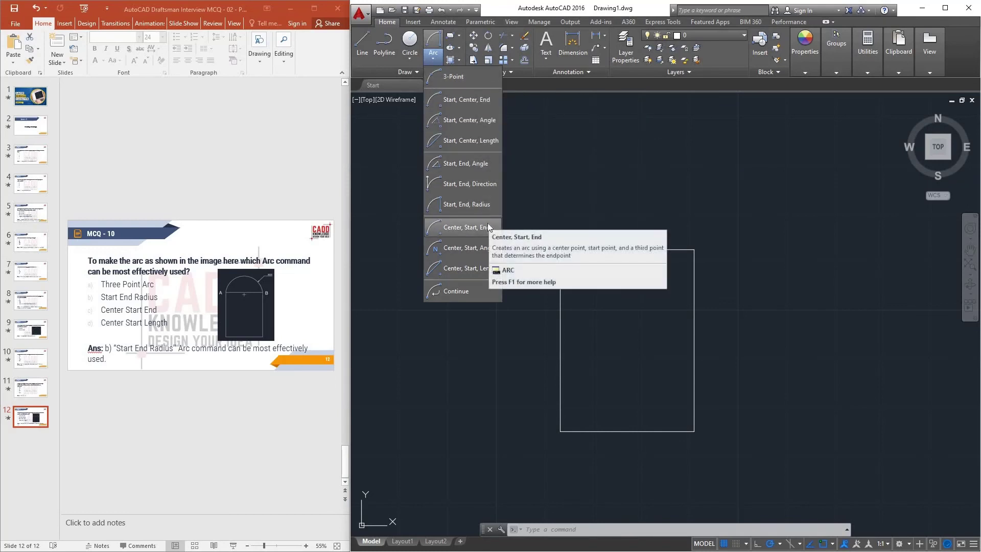
left_click(468, 205)
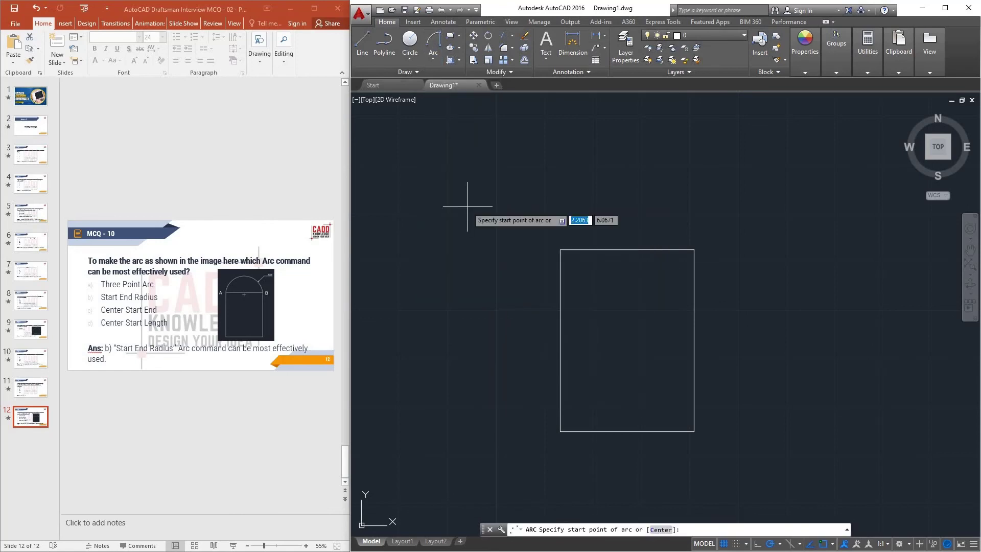
left_click(694, 250)
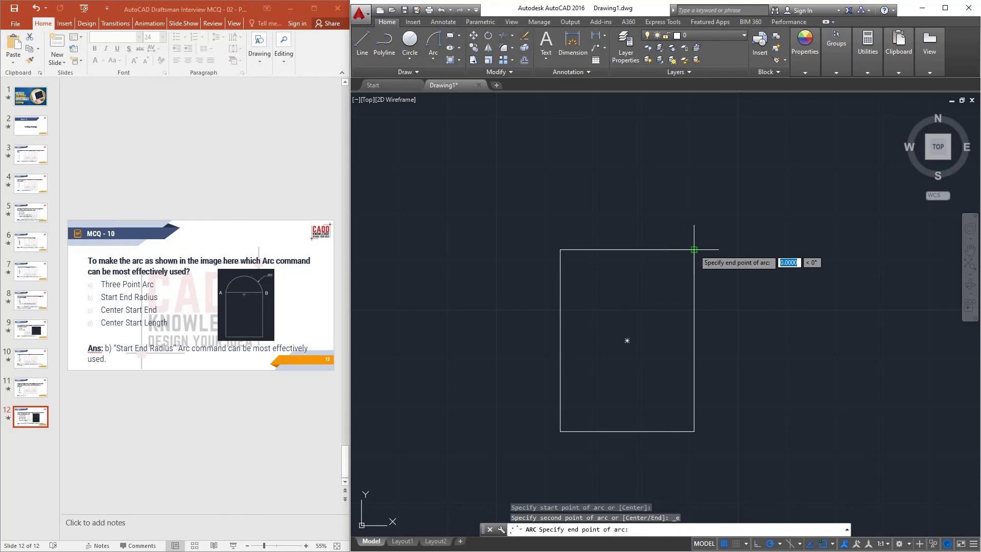
left_click(560, 249)
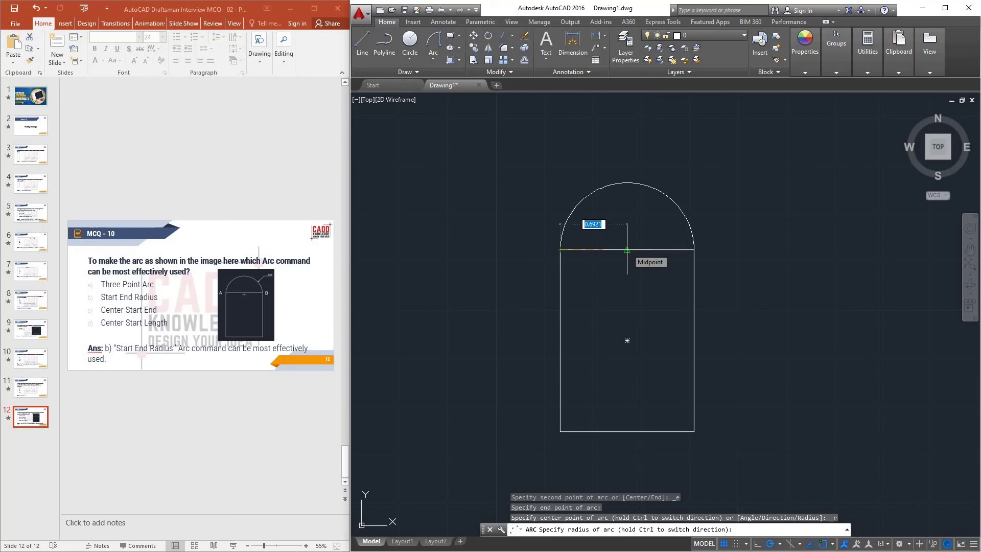
left_click(627, 249)
middle_click_drag(600, 249, 614, 228)
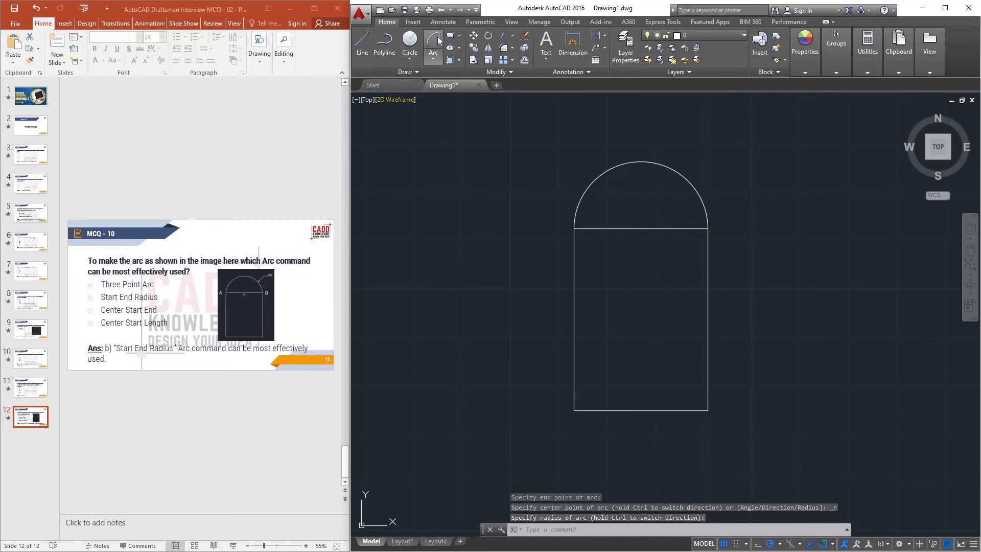
left_click(434, 57)
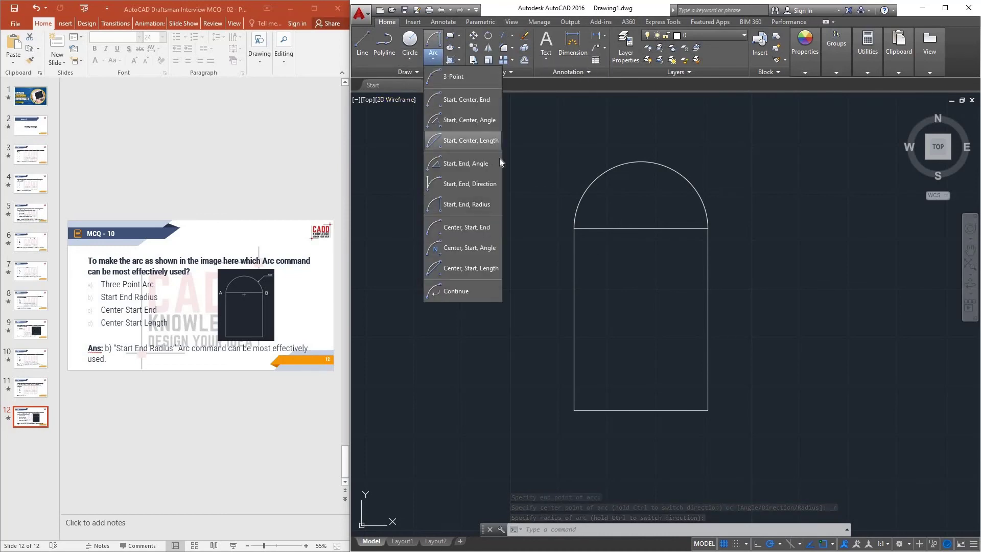
left_click(641, 195)
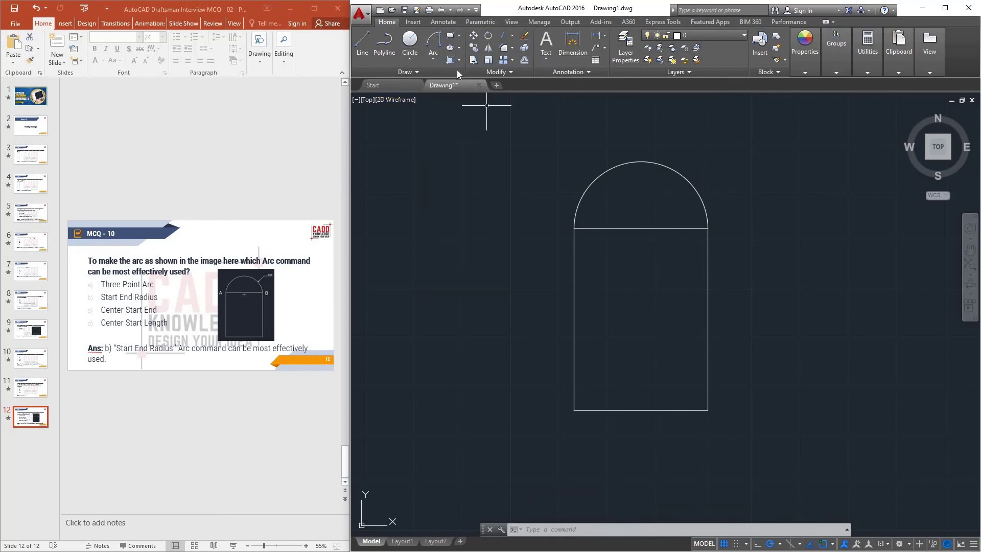
left_click(433, 58)
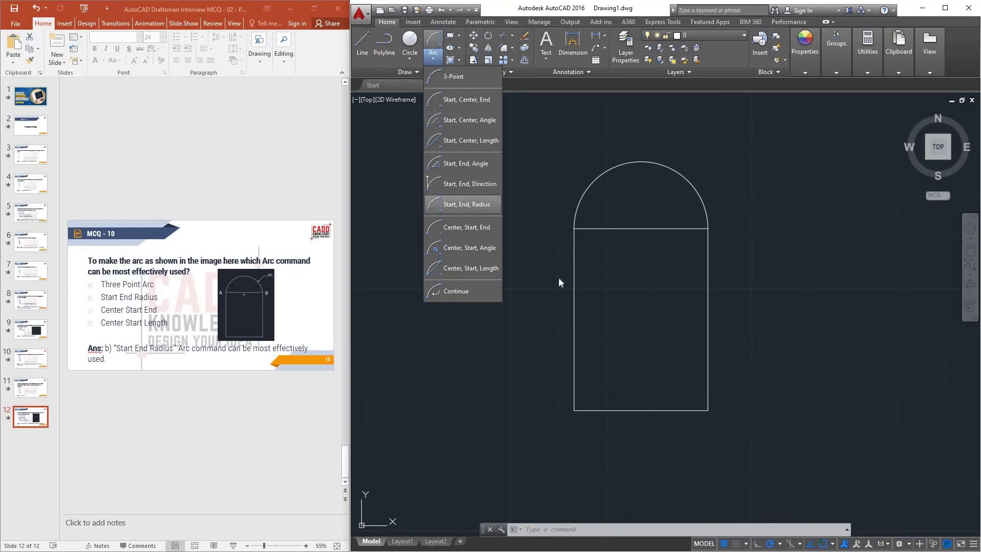